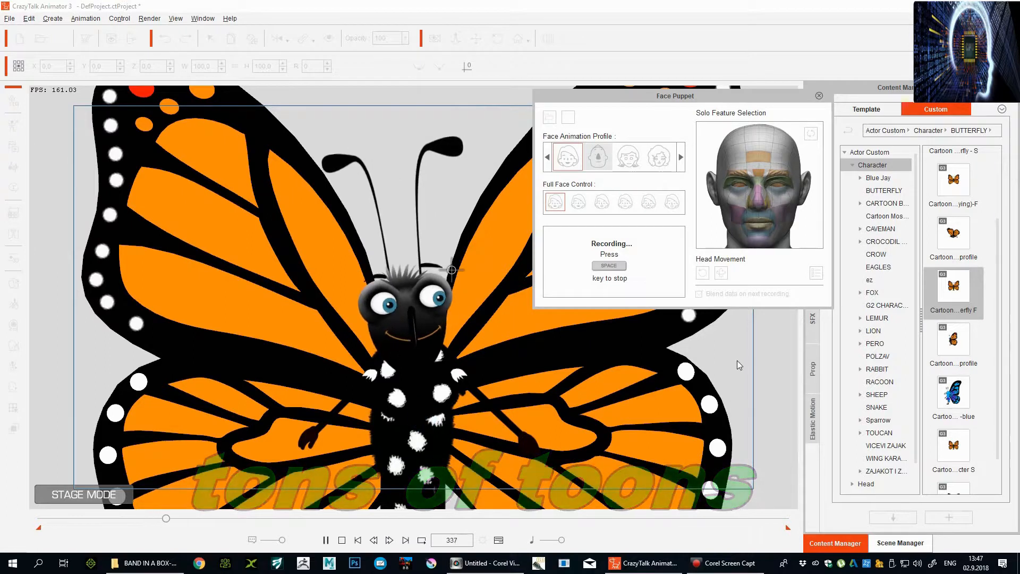
Finish the Face Puppet recording and play back the recorded facial animation from the first frame.
key(space)
click(818, 97)
click(359, 540)
click(325, 540)
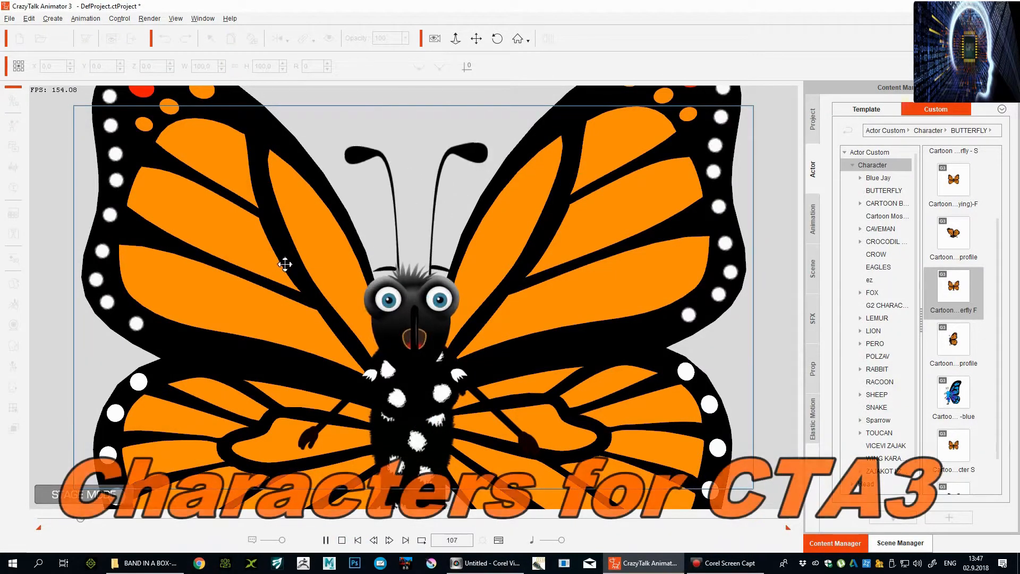
click(342, 540)
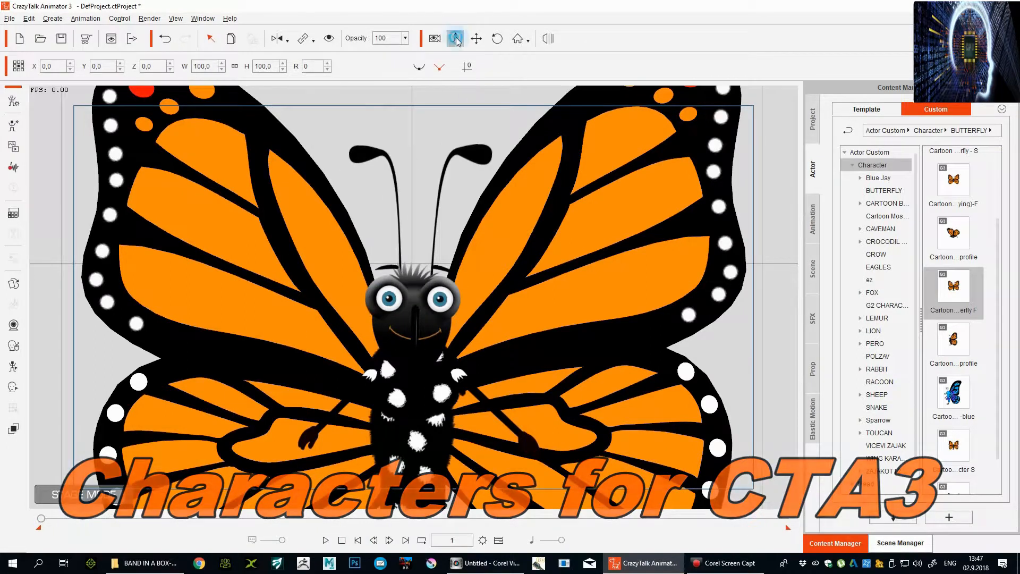
Apply the Fly-left wing F action to the front-facing butterfly's Wing up L.
click(456, 38)
click(529, 239)
right_click(490, 249)
mouse_move(525, 261)
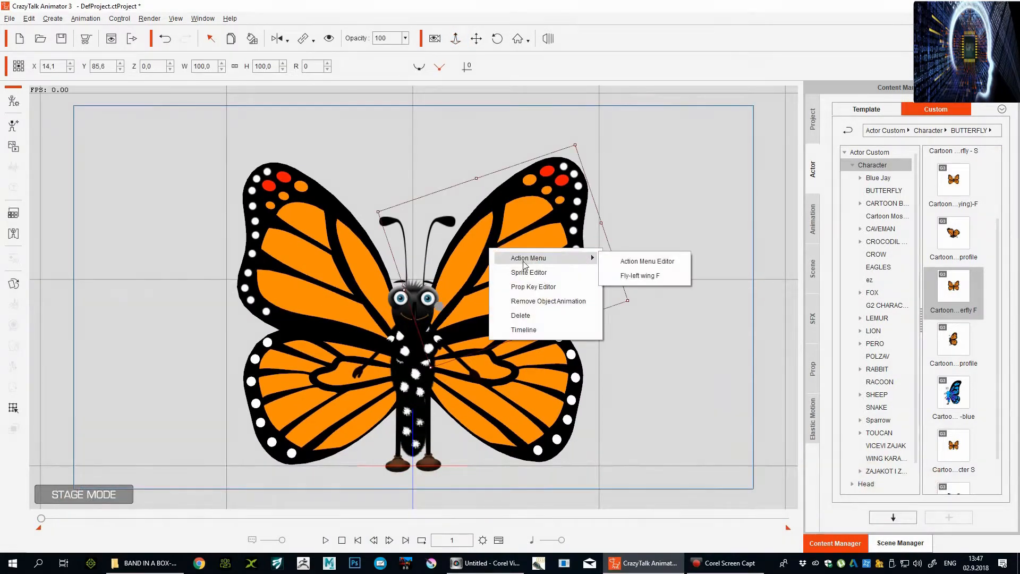
click(639, 276)
Show the whole project in the timeline and extend Wing up L's motion clip to about frame 820.
key(F3)
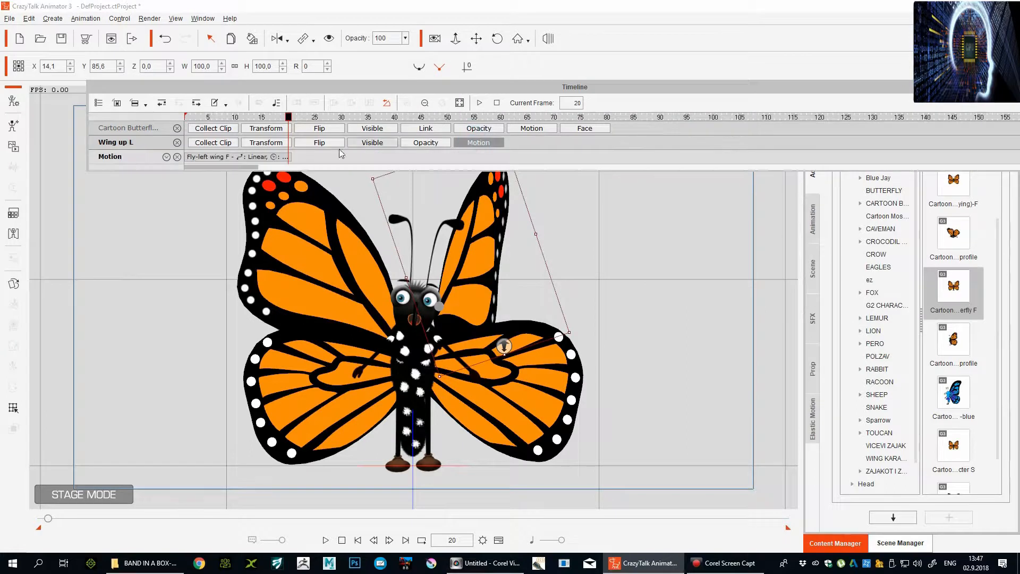
click(459, 102)
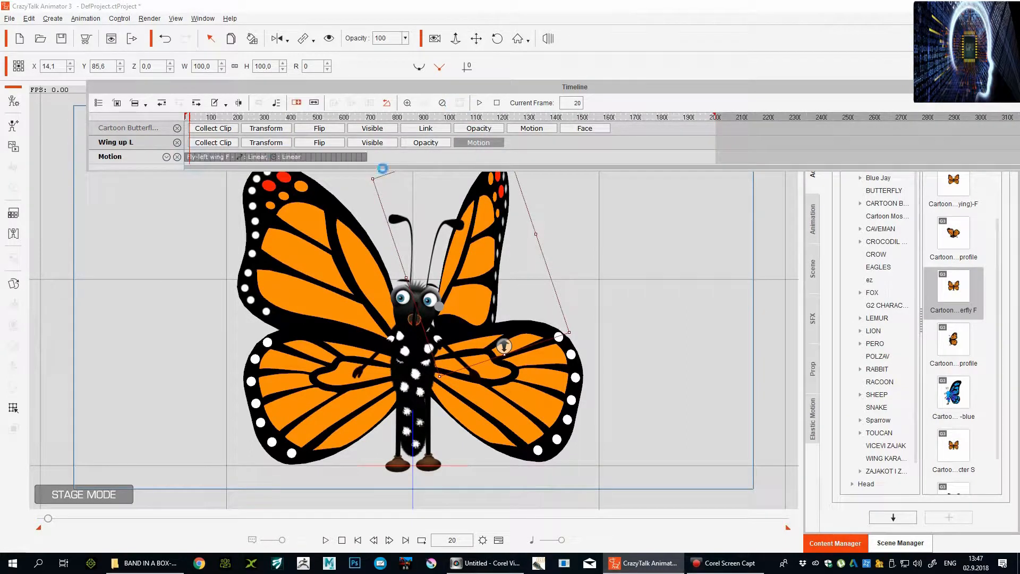
click(358, 540)
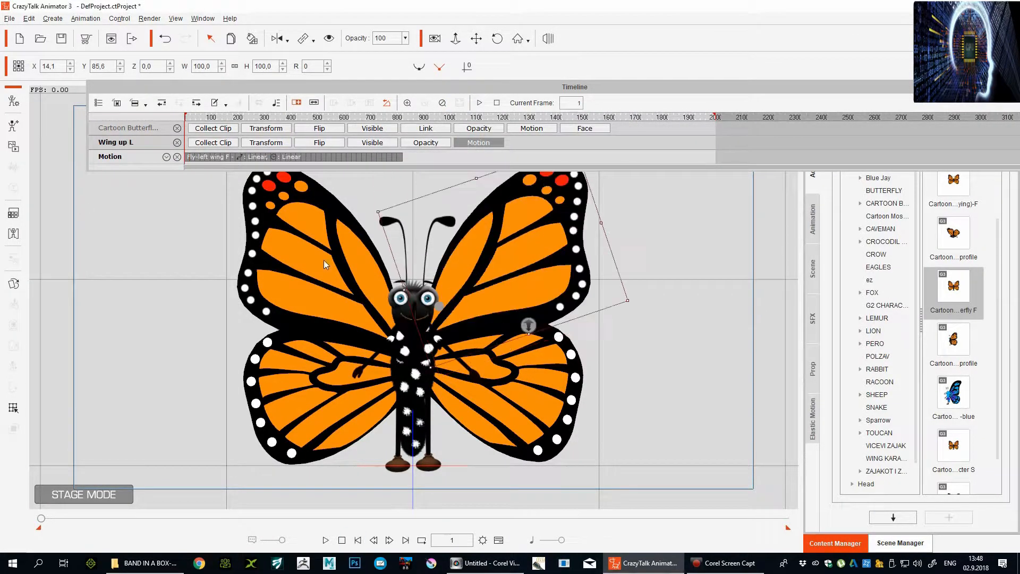
Apply the Fly-right wing F action to Wing up R and extend its motion clip to about frame 820.
right_click(325, 257)
click(470, 282)
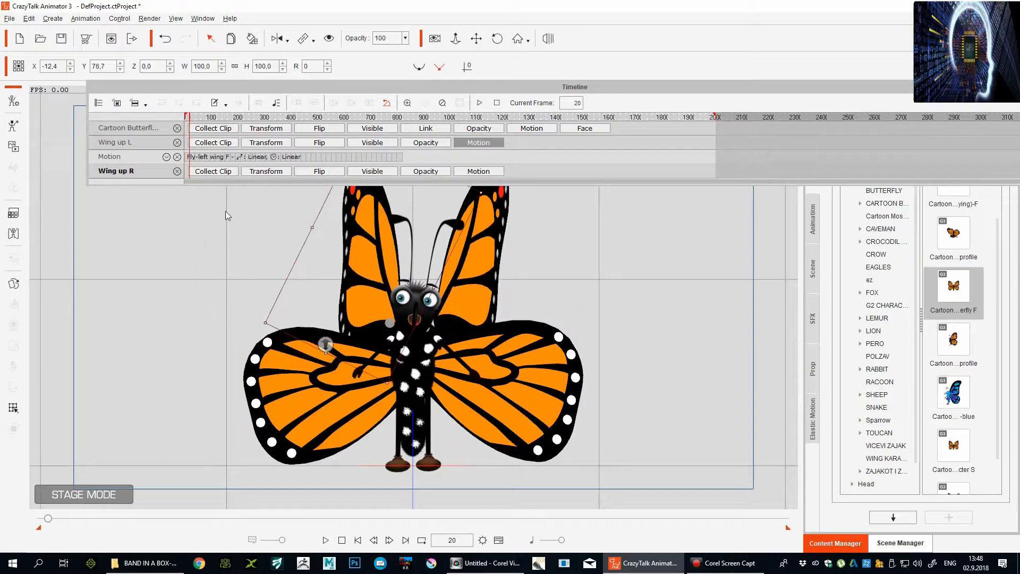
click(474, 173)
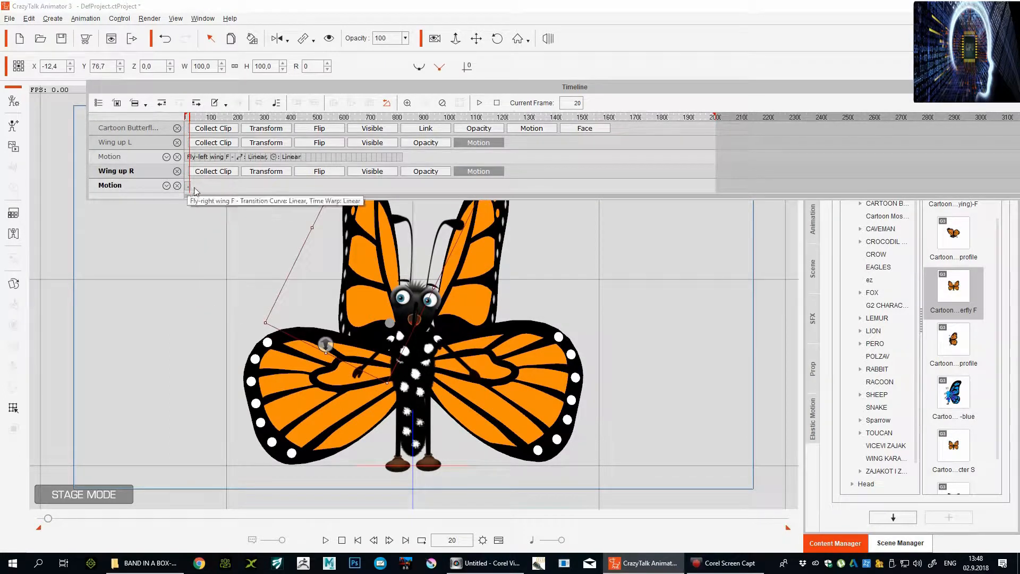
Apply the Wing down R fly action to Wing down R from the first frame and extend its clip to about frame 820.
click(345, 391)
click(357, 540)
right_click(320, 349)
mouse_move(375, 361)
click(474, 380)
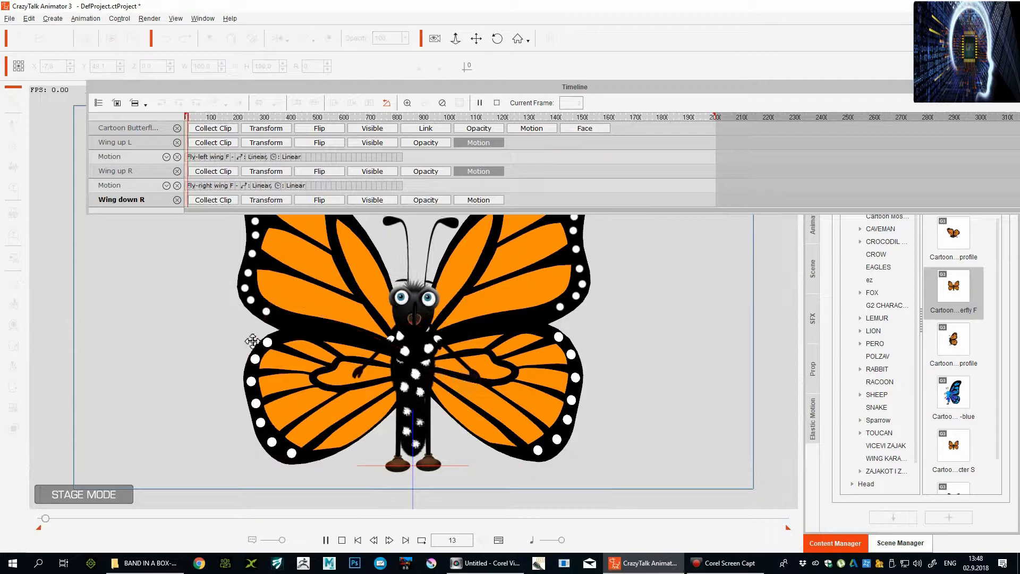
click(478, 200)
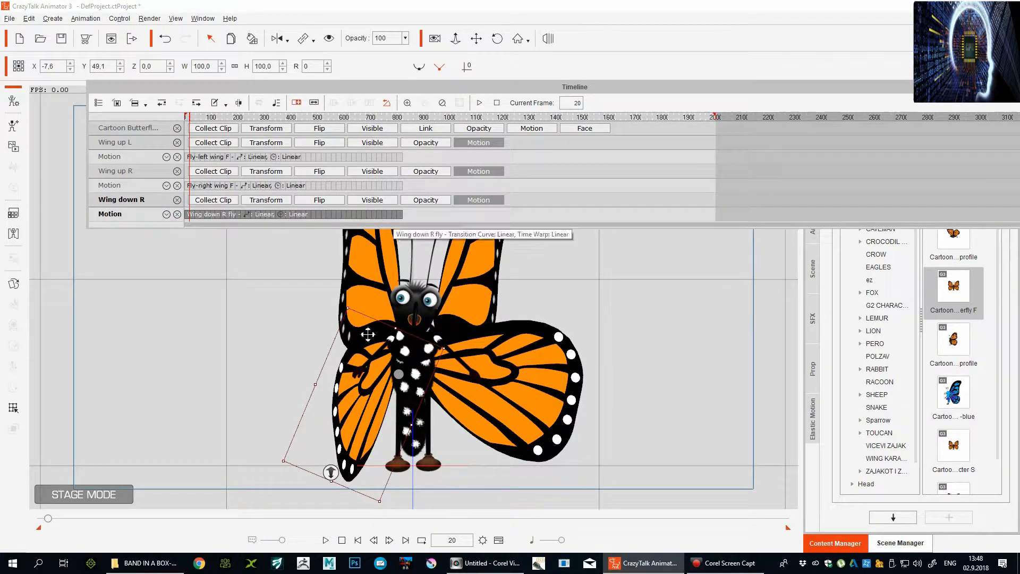
Apply the Wing down L fly action to Wing down L from the first frame and extend its clip to about frame 820.
click(342, 540)
click(521, 391)
right_click(516, 385)
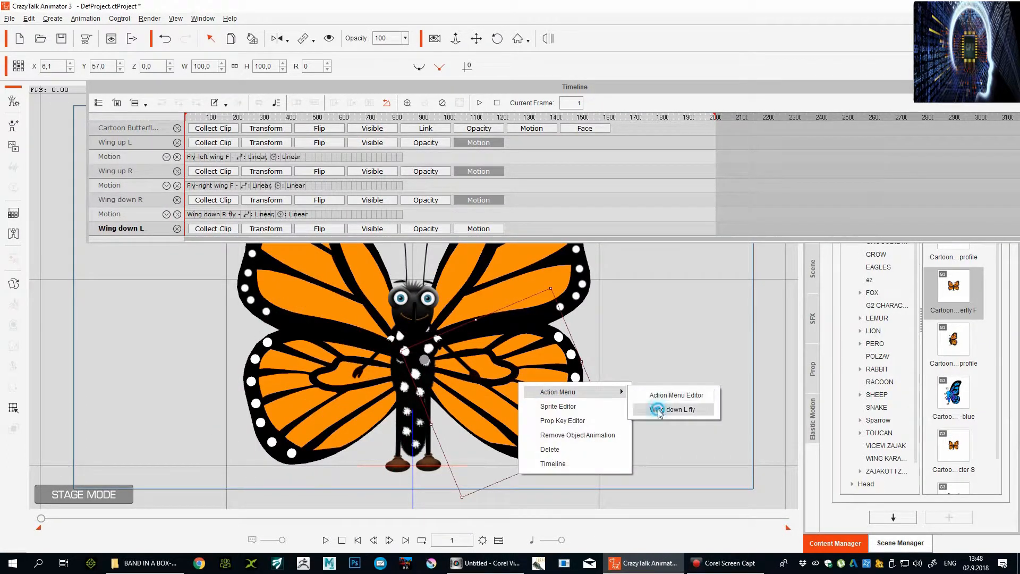
click(658, 410)
click(479, 229)
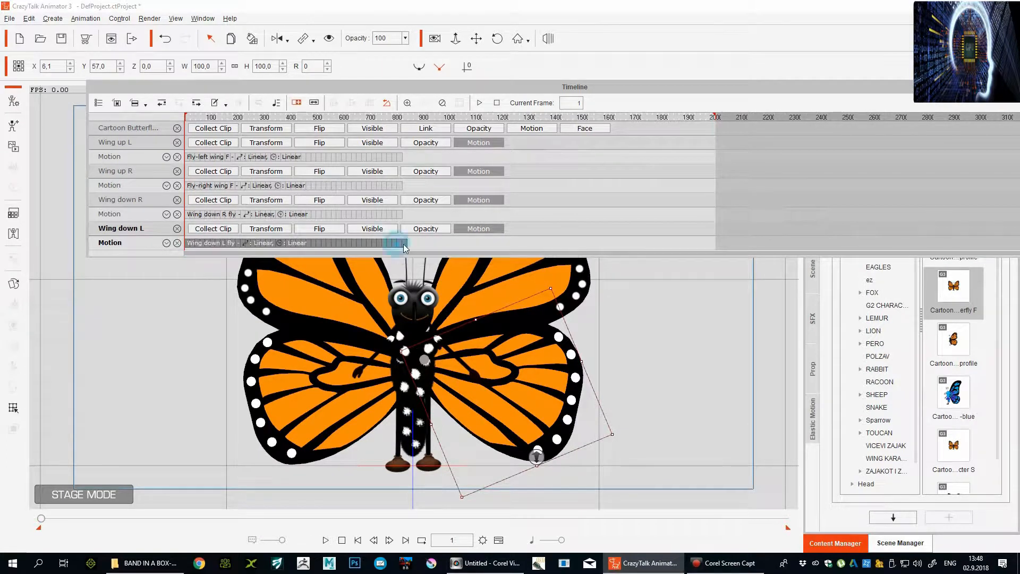
drag(703, 86, 463, 71)
click(832, 70)
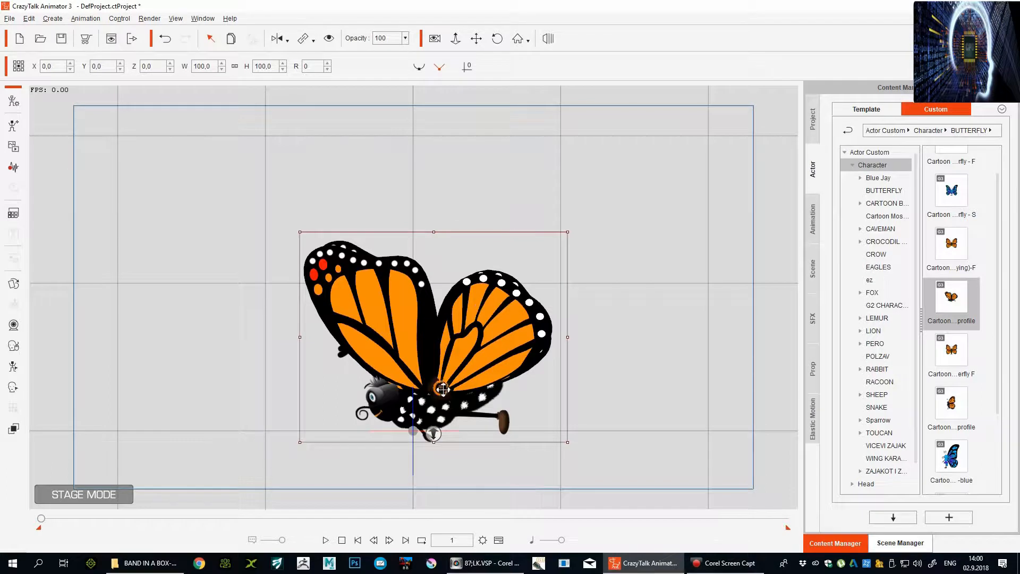
Apply a flying body action to the profile butterfly and return to the first frame.
right_click(443, 390)
mouse_move(468, 398)
click(595, 481)
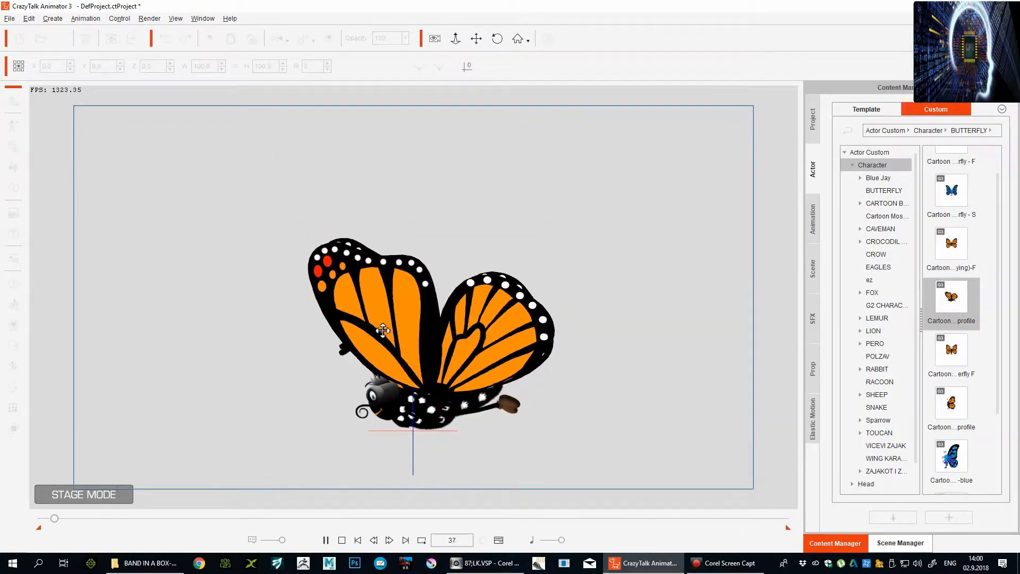
click(341, 540)
Apply the Fly-left wing F action to Wing up L and the Woing down L fly action to Wing down L(0).
right_click(366, 317)
mouse_move(383, 321)
click(497, 327)
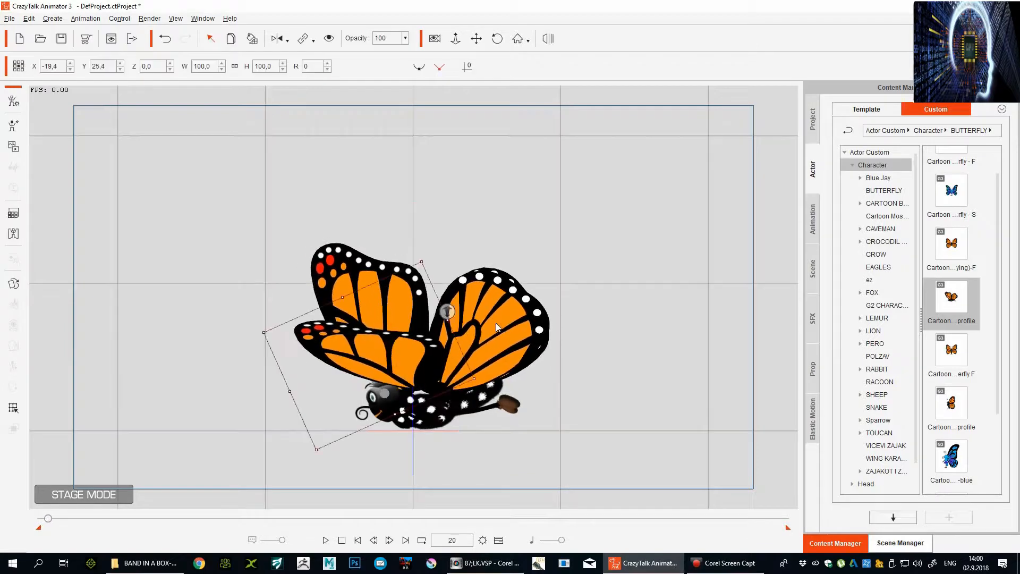
click(358, 540)
right_click(508, 353)
click(636, 378)
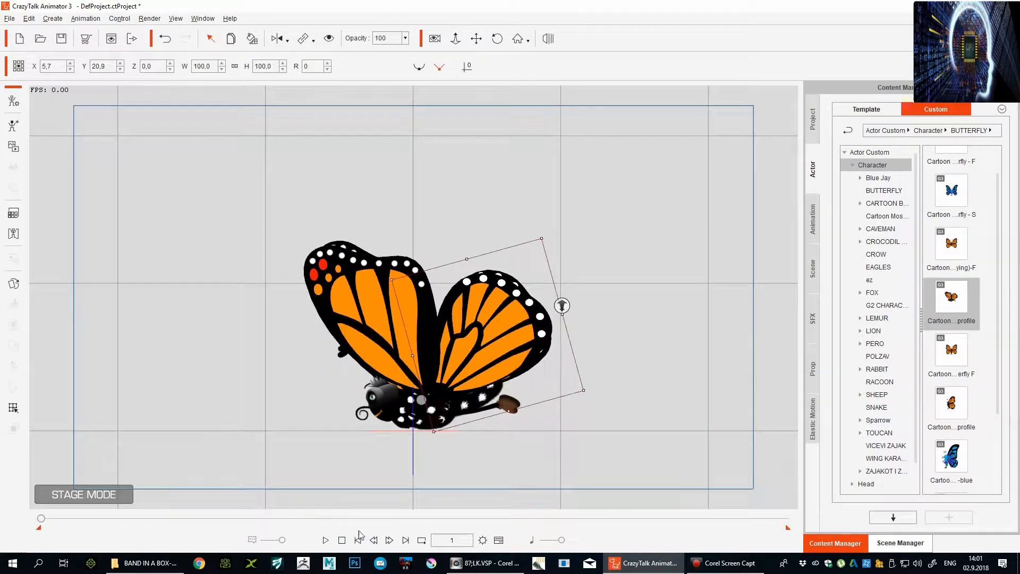
Display the scene's object list and apply the Fly-right wing F action to Wing up r.
click(886, 544)
right_click(393, 283)
click(531, 300)
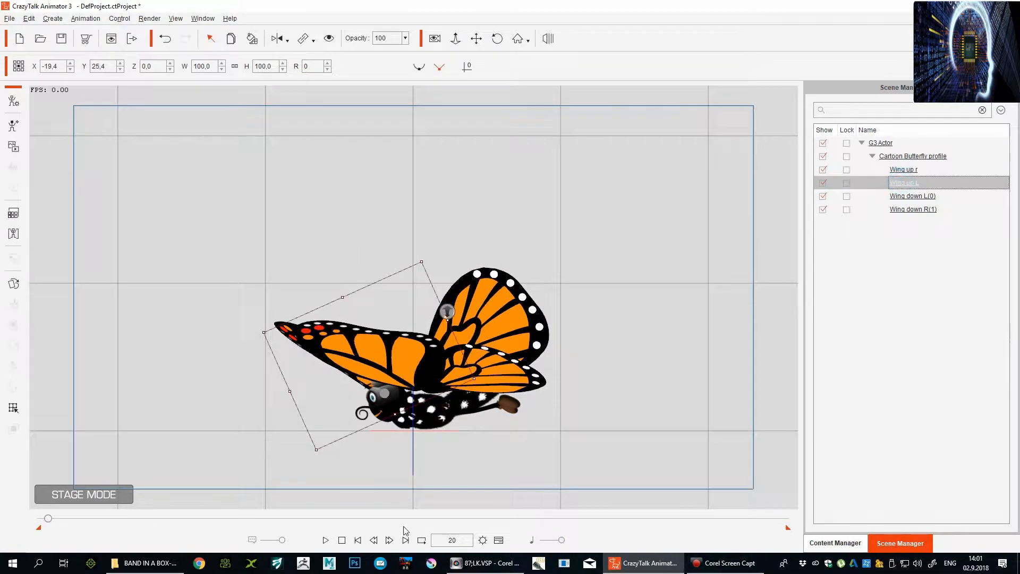
Apply the Right wing down -fly action to Wing down R(1) from the first frame.
click(913, 210)
click(358, 540)
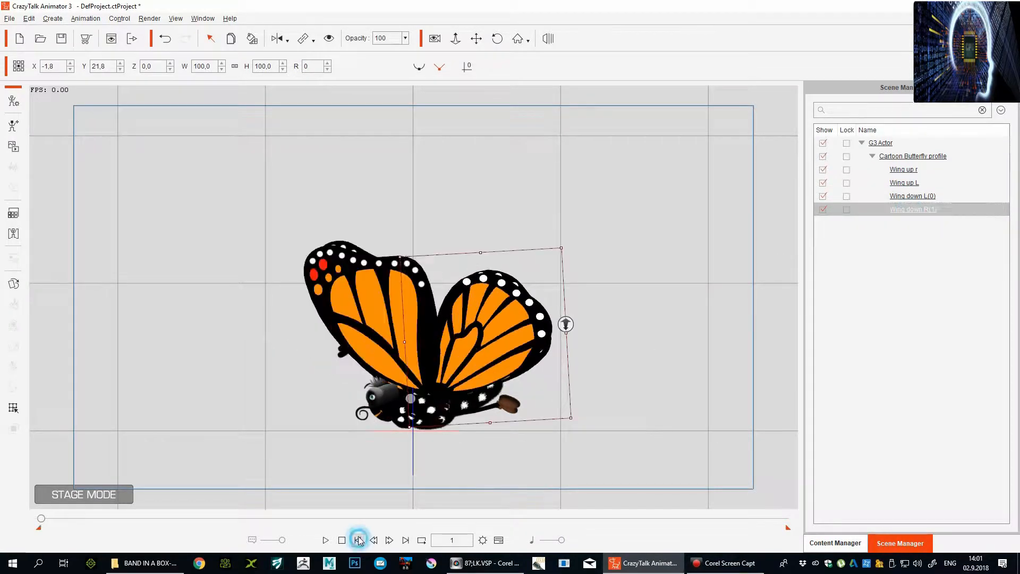
right_click(484, 294)
mouse_move(521, 303)
click(616, 320)
click(357, 540)
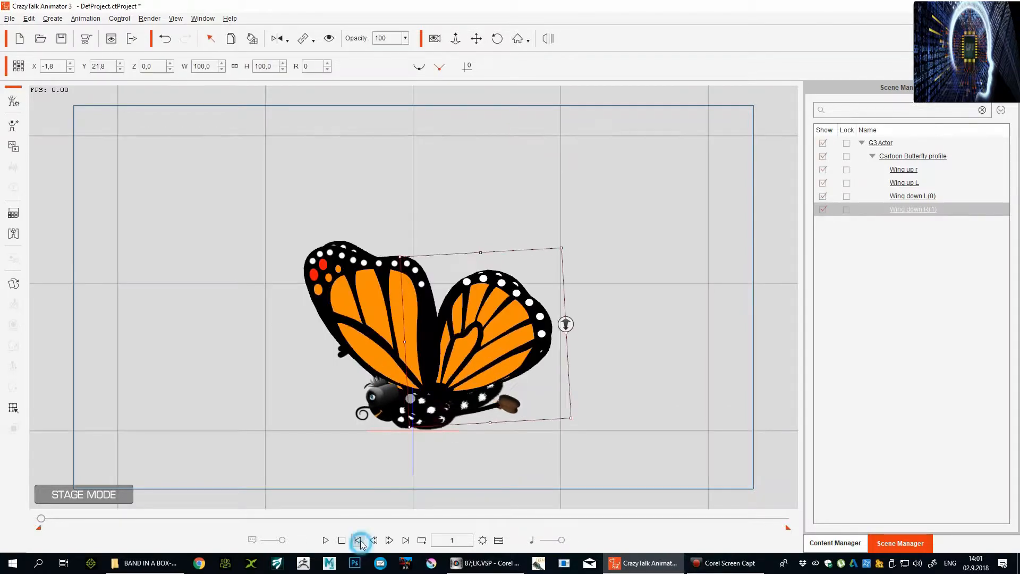
Move the whole profile butterfly to the stage's upper right, at about X 210, Y 77.
click(426, 408)
drag(454, 42, 462, 89)
drag(447, 317, 686, 225)
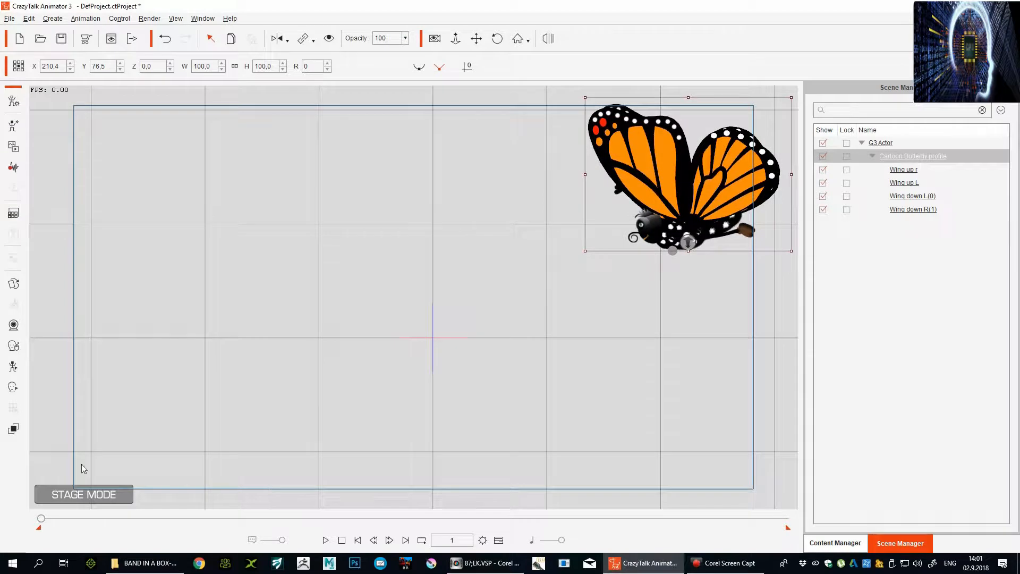
Show the motion tracks of all four wings in the timeline and extend each wing clip to about frame 400.
click(499, 540)
click(526, 108)
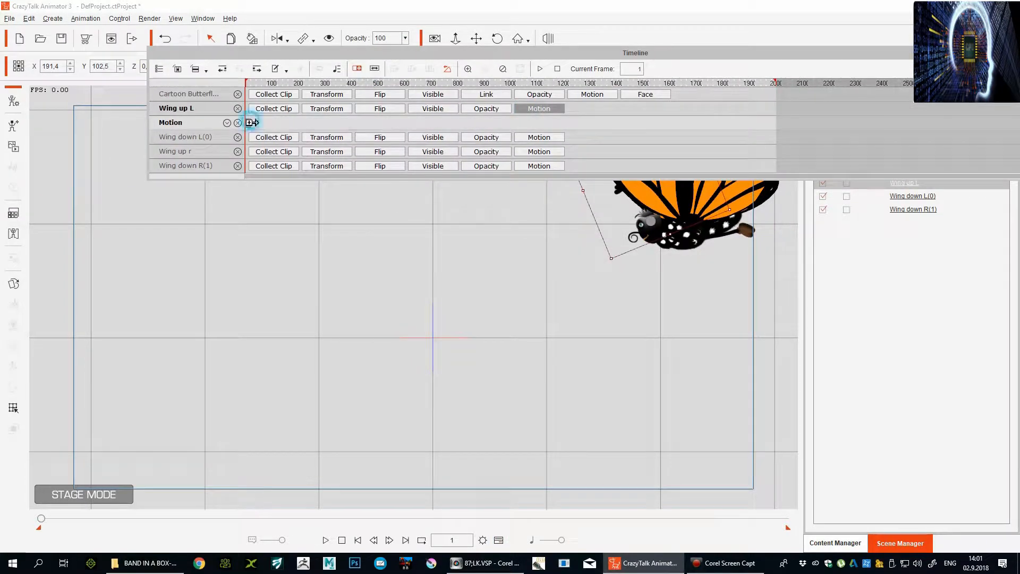
click(539, 137)
click(253, 151)
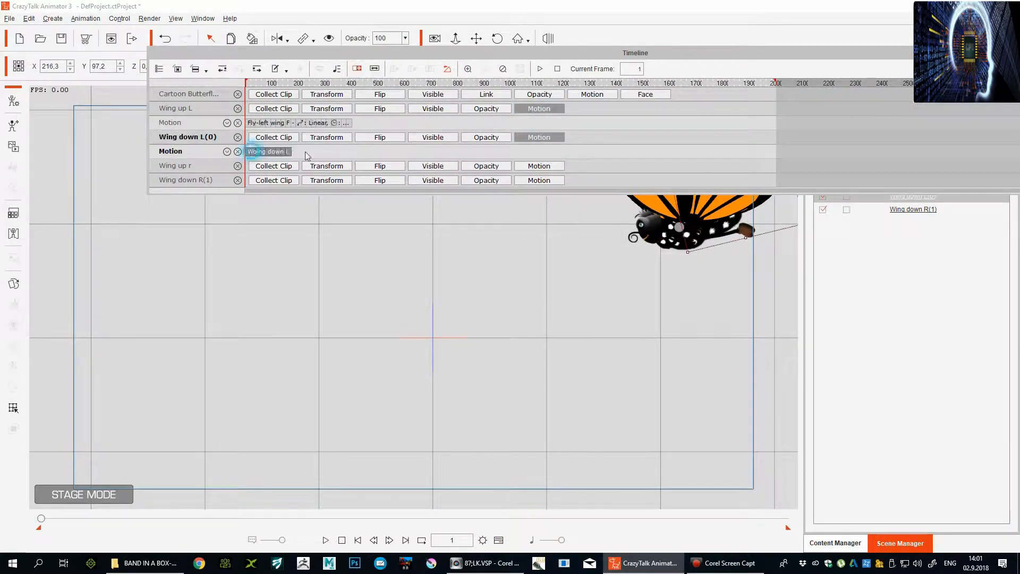
click(528, 167)
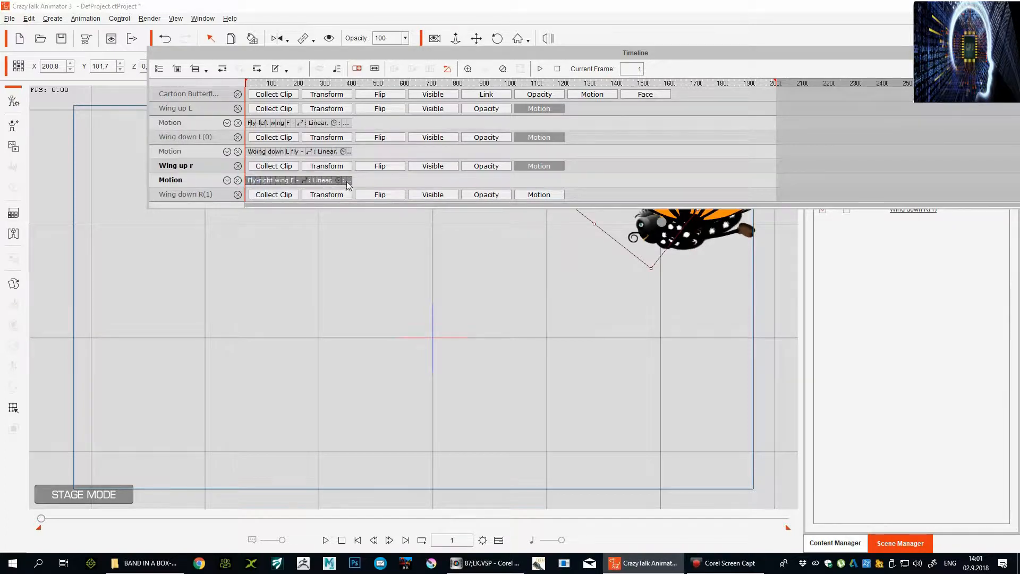
click(526, 194)
drag(345, 211, 349, 211)
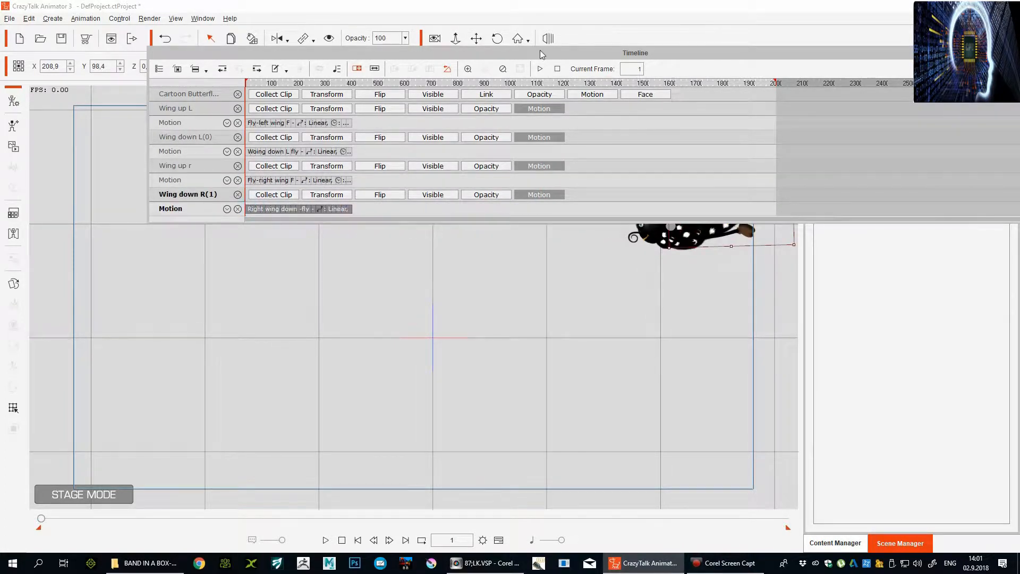
Uncover the butterfly by relocating the timeline window and preview the wing flapping from the first frame.
drag(541, 52, 510, 276)
mouse_move(218, 307)
mouse_down()
mouse_move(312, 309)
mouse_move(207, 312)
mouse_up()
key(space)
key(space)
Keyframe the whole butterfly flying to the upper middle of the stage at about frame 45.
click(663, 234)
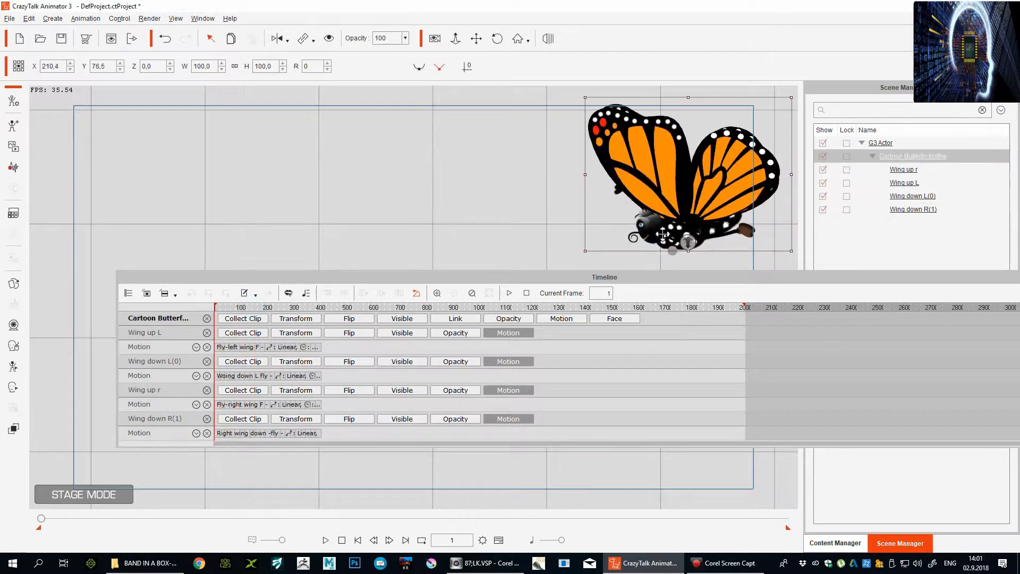
click(226, 307)
drag(670, 237, 378, 208)
Mirror the butterfly further along the timeline, preview the flight and reposition it lower and farther right on the stage.
click(238, 307)
click(247, 307)
click(279, 39)
click(259, 307)
key(space)
drag(393, 167, 507, 342)
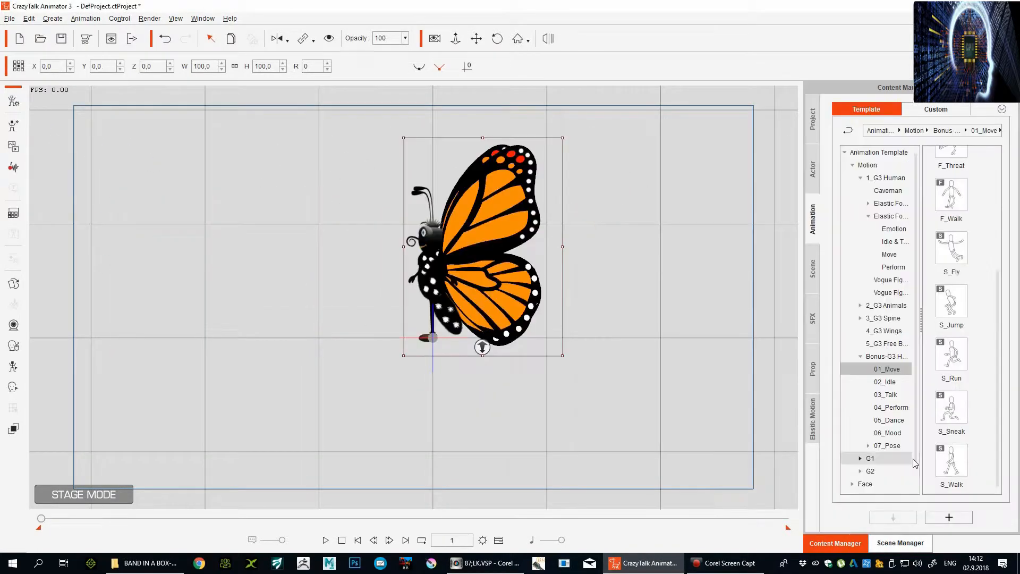
Apply the S_Sneak, S_Run and S_Walk motion templates in sequence to the standing profile butterfly.
click(893, 518)
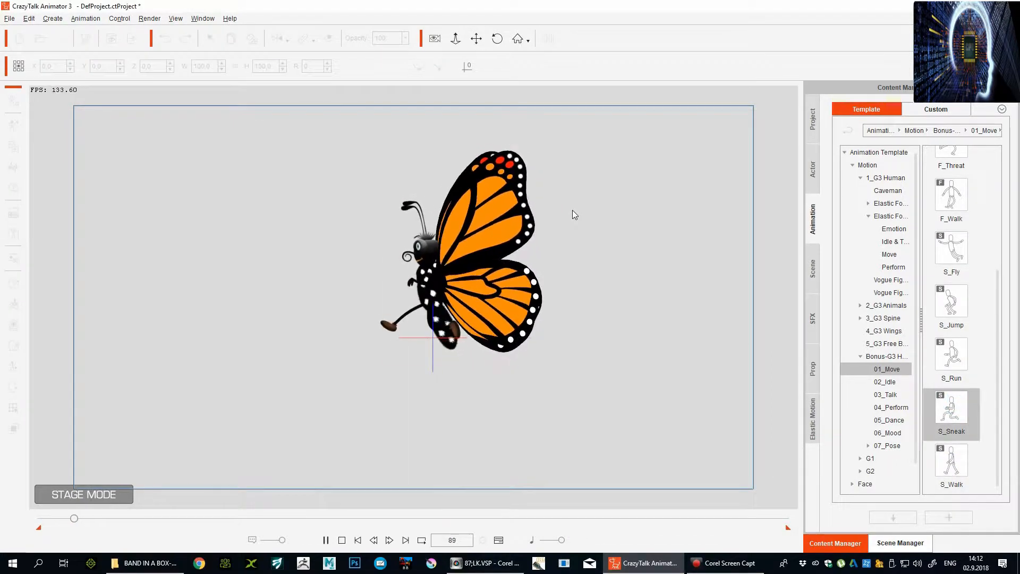
click(959, 353)
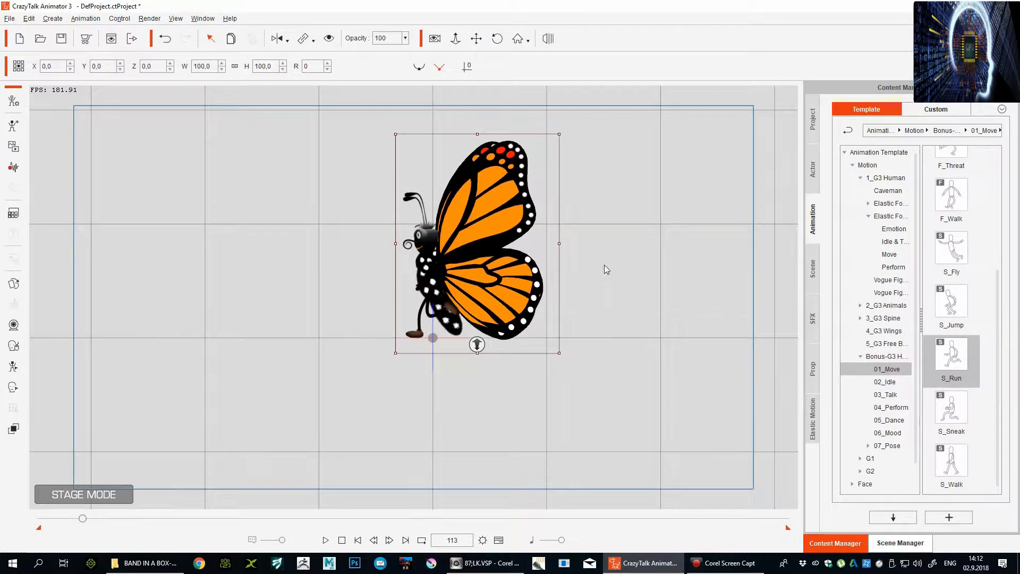
click(952, 462)
click(890, 518)
Extend the S_Walk clip in the timeline to about frame 260 and set the playhead at its end.
click(499, 541)
drag(300, 19, 364, 68)
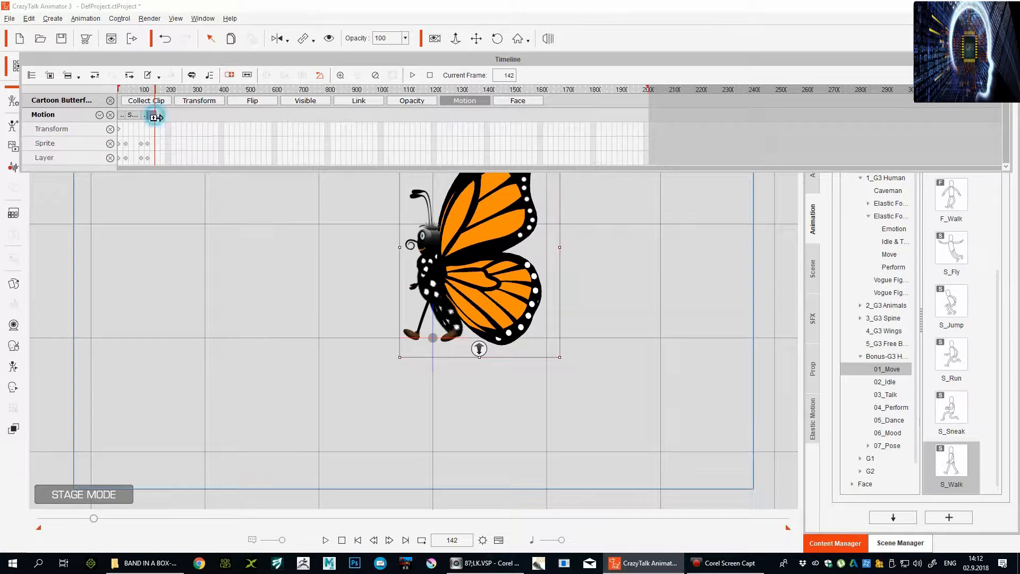
drag(112, 86, 188, 93)
Apply the Flying action to the butterfly at frame 261, following the walk clip.
right_click(425, 271)
mouse_move(462, 280)
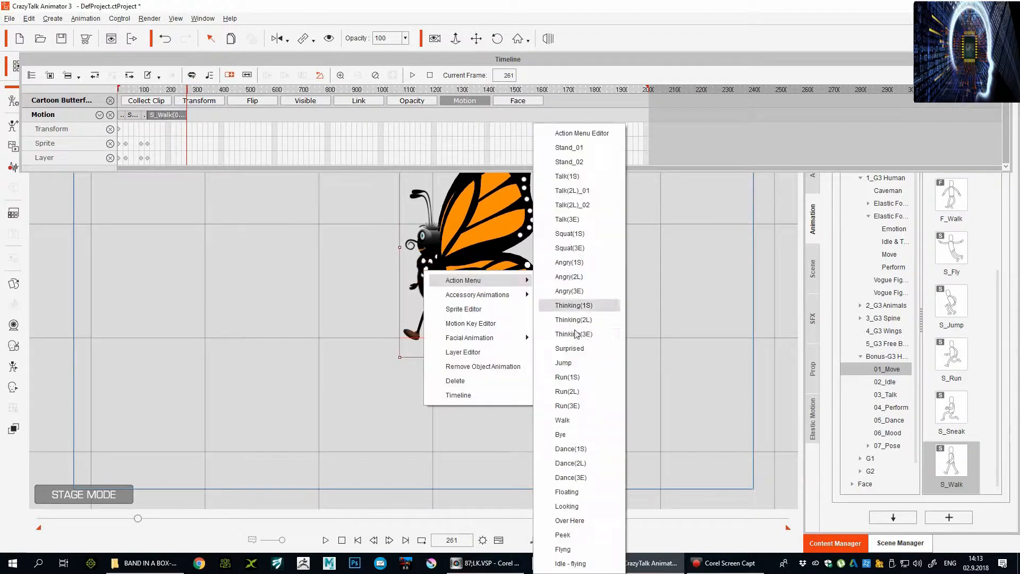
click(563, 549)
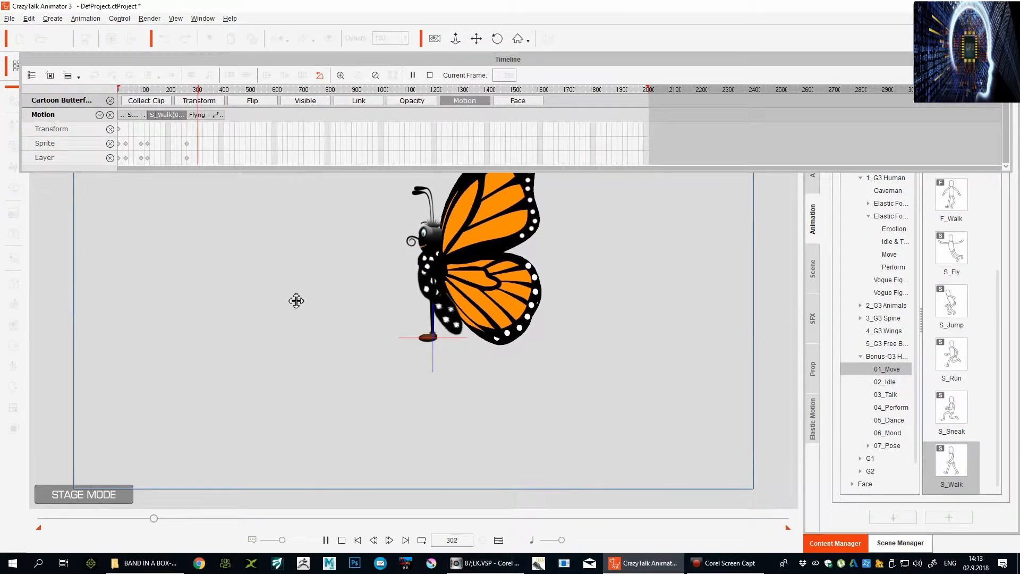
key(space)
Load a voice clip from a file for the butterfly from the first frame and play it back.
mouse_move(202, 89)
mouse_down()
mouse_move(145, 89)
mouse_move(189, 89)
mouse_up()
click(342, 540)
click(13, 170)
click(550, 273)
drag(354, 101, 354, 242)
double_click(190, 231)
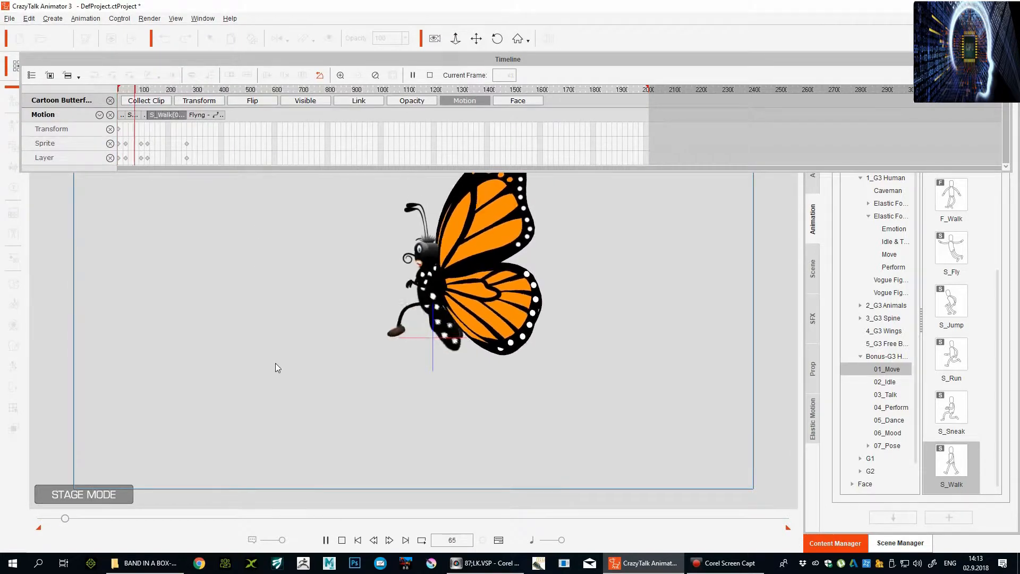
click(342, 540)
Keyframe the butterfly walking across the stage from right to left until about frame 260, and preview the movement.
drag(144, 89, 186, 90)
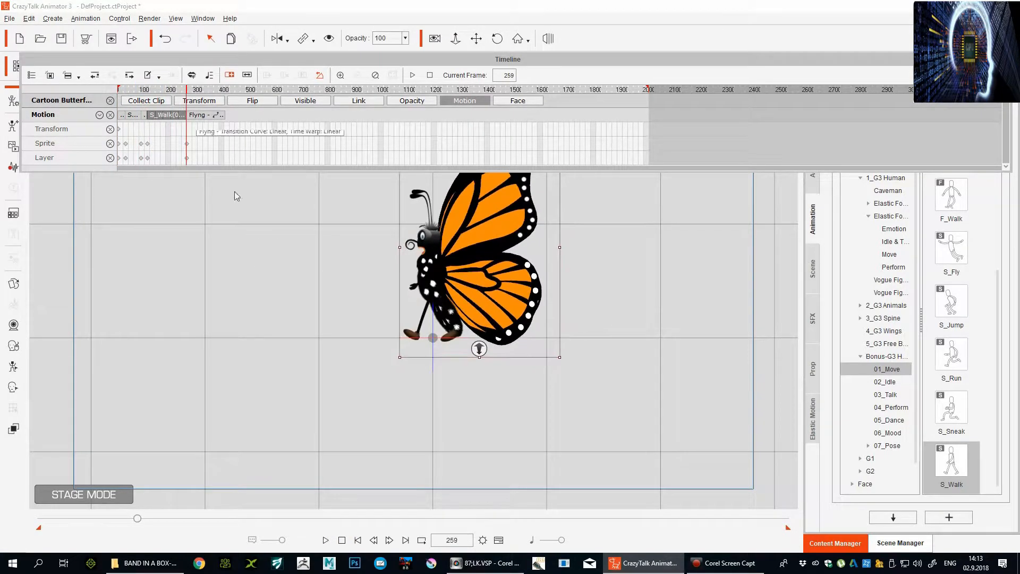
drag(437, 288, 650, 308)
drag(169, 91, 187, 91)
drag(637, 283, 244, 278)
click(172, 91)
key(space)
key(space)
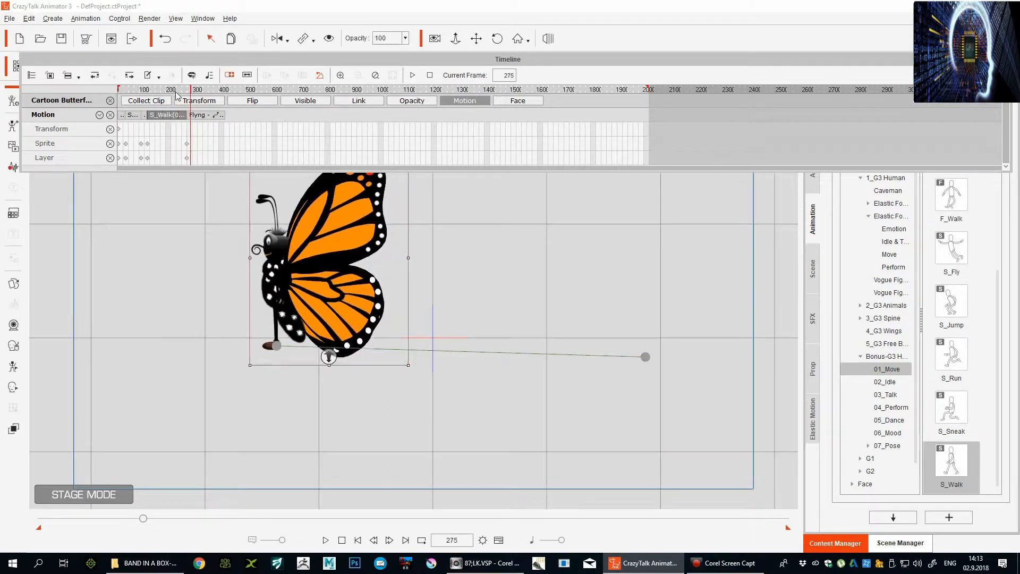
Show the butterfly's Transform track and move it to the stage's upper left at about X -198, Y 60 at frame 273.
click(190, 91)
drag(190, 92, 526, 103)
click(534, 113)
drag(324, 136, 130, 216)
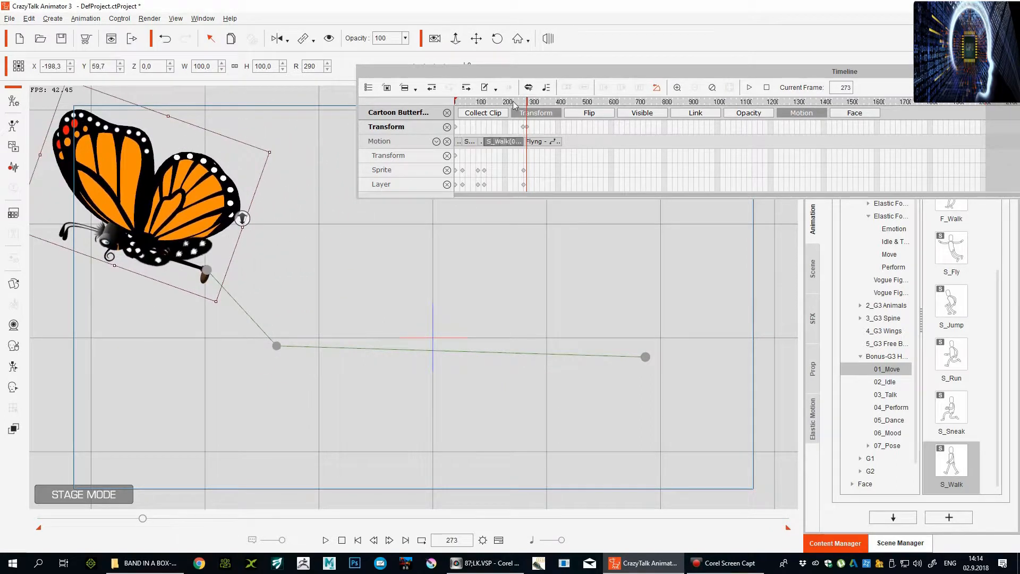
Play back the butterfly's change from walking to flying and show its Flip track in the timeline.
click(506, 102)
key(space)
click(528, 102)
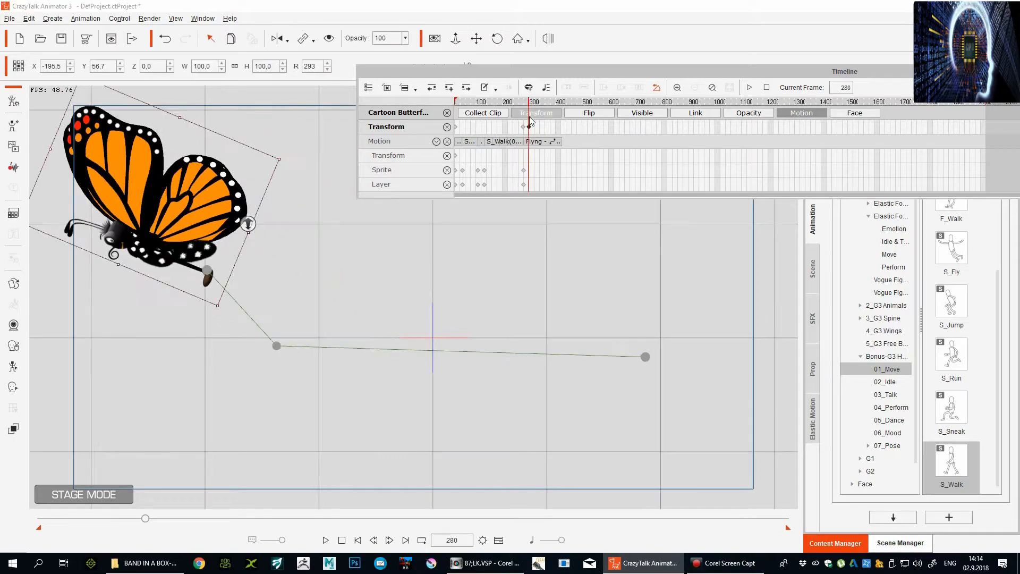
click(581, 115)
click(517, 128)
key(space)
key(space)
Move the butterfly's last Transform key to about frame 311 and play back the slower take-off.
drag(522, 102, 537, 127)
click(531, 128)
click(530, 141)
right_click(530, 142)
click(564, 184)
click(522, 101)
key(space)
key(space)
Apply the Fly-left wing action to the Wing up L prop at frame 261.
drag(521, 102, 524, 102)
click(326, 183)
right_click(323, 186)
mouse_move(435, 195)
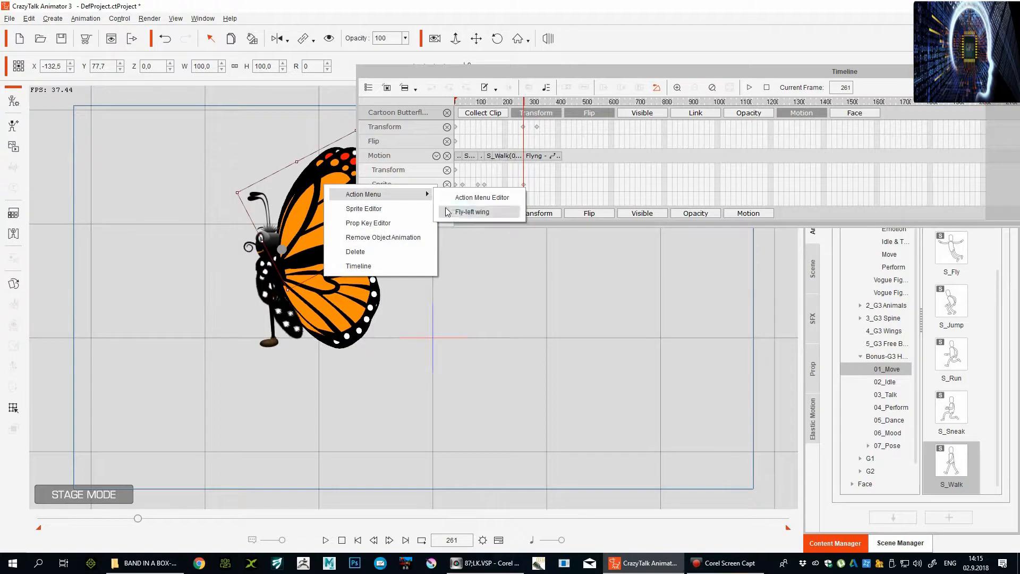
click(494, 210)
Open the Scene Manager and show the Motion tracks of Wing up r and Wing up L in the timeline.
drag(429, 72, 140, 328)
click(901, 542)
click(904, 169)
click(906, 183)
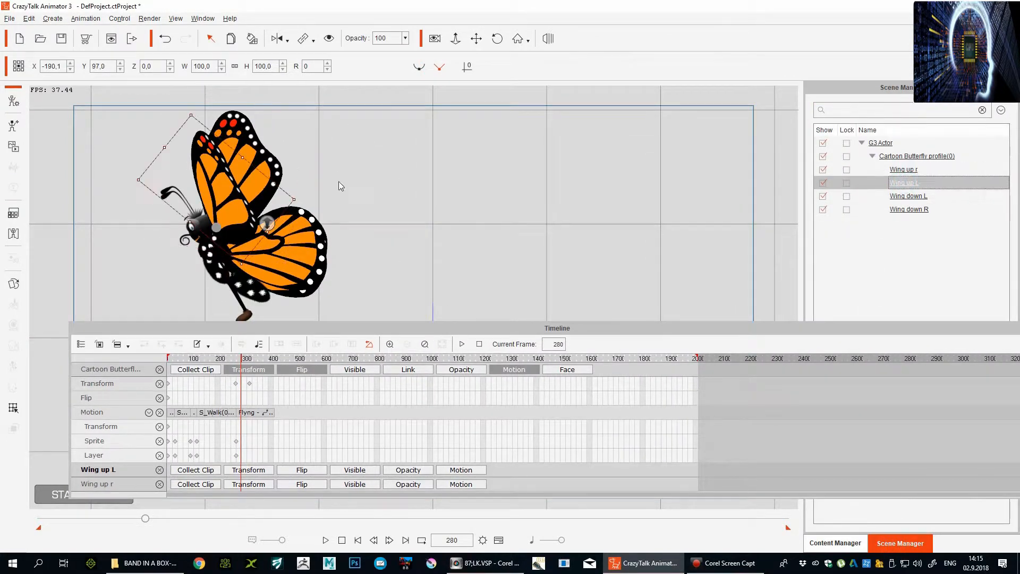
click(904, 170)
right_click(265, 148)
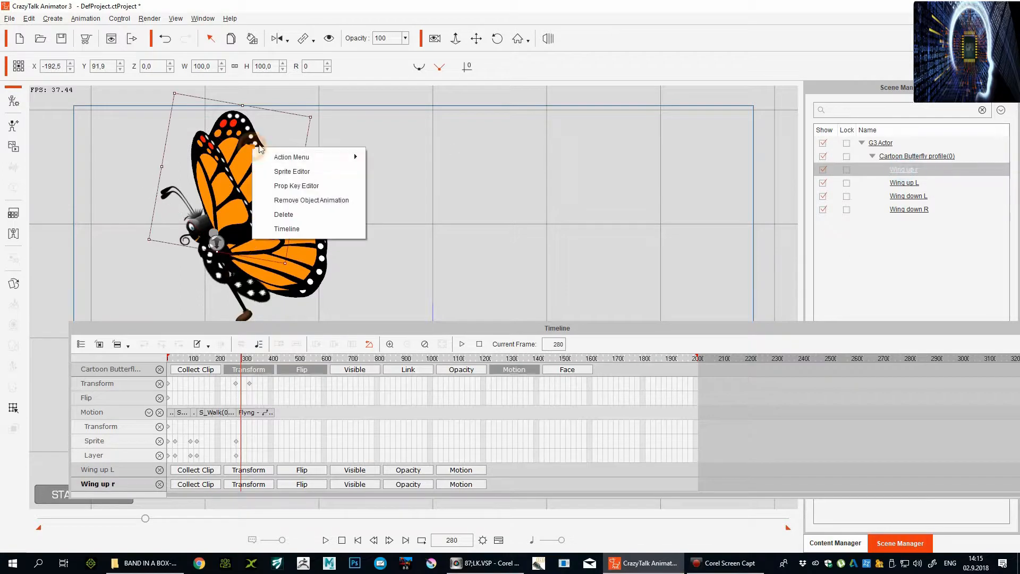
click(237, 359)
click(389, 344)
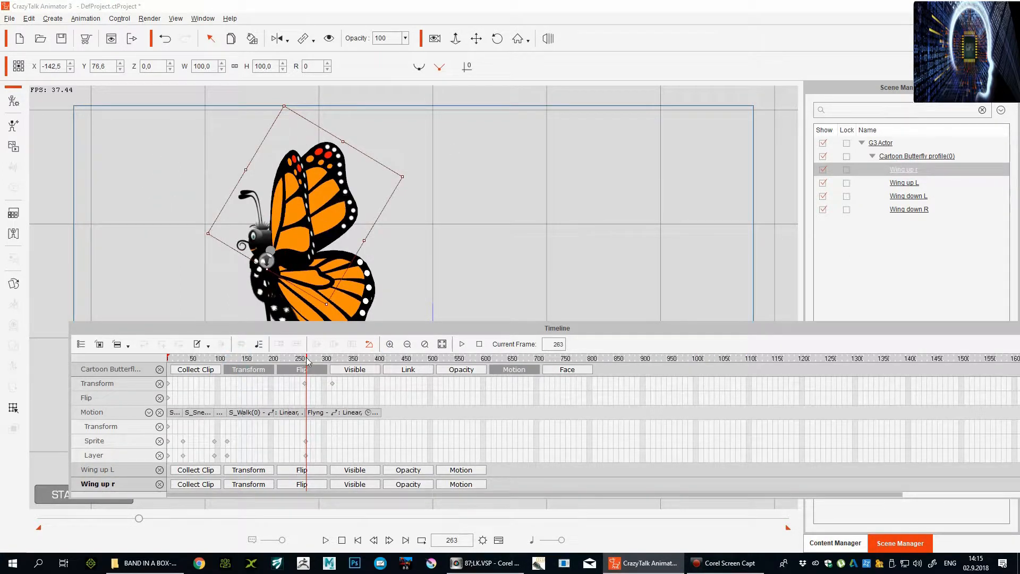
click(461, 484)
click(461, 470)
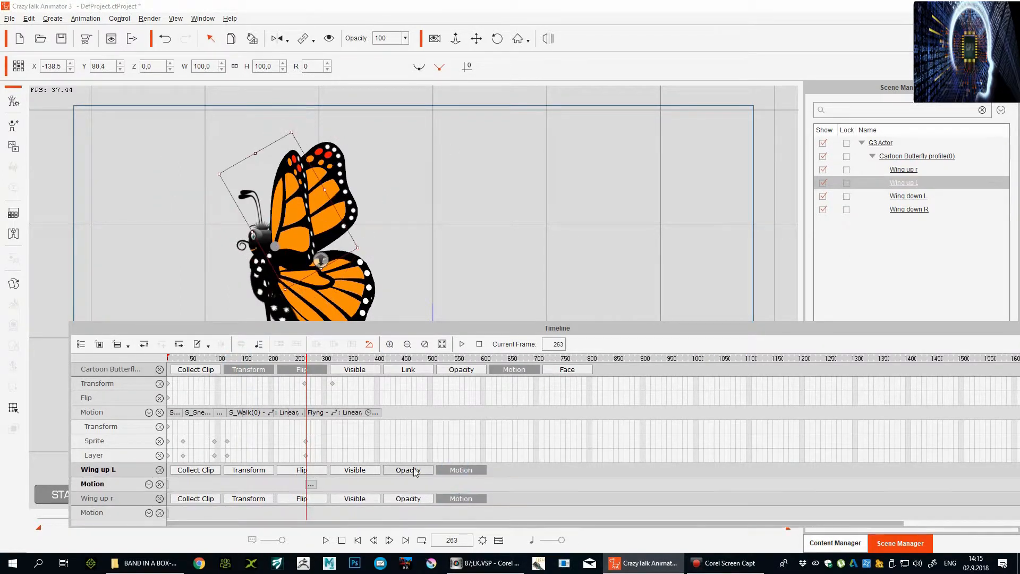
Apply the Fly-right wing action to Wing up r at frame 261.
click(390, 345)
click(390, 344)
drag(610, 362, 608, 363)
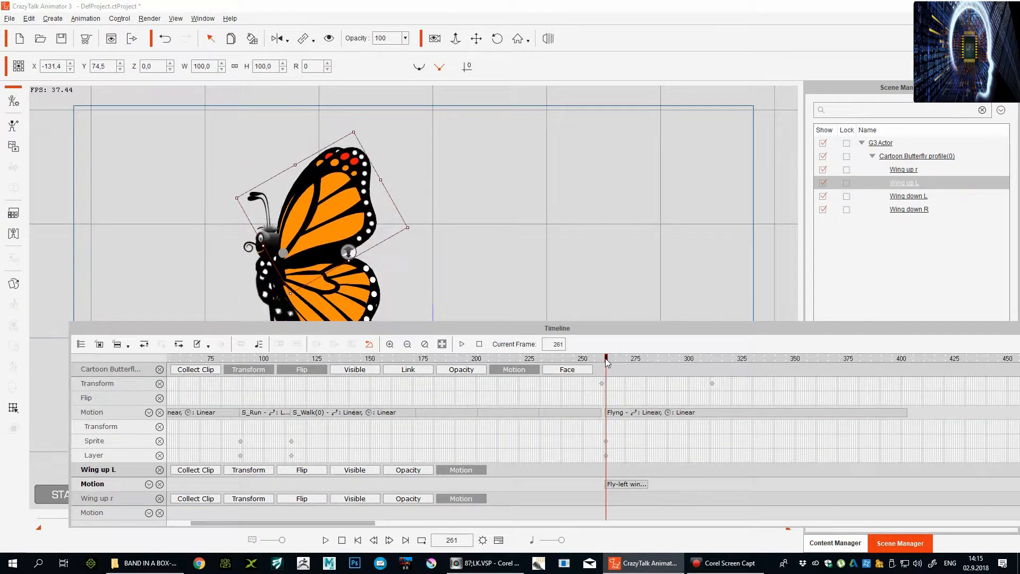
click(905, 173)
right_click(319, 190)
mouse_move(366, 202)
click(451, 219)
Apply the Wing down L fly action to Wing down L at frame 260.
drag(602, 358, 605, 360)
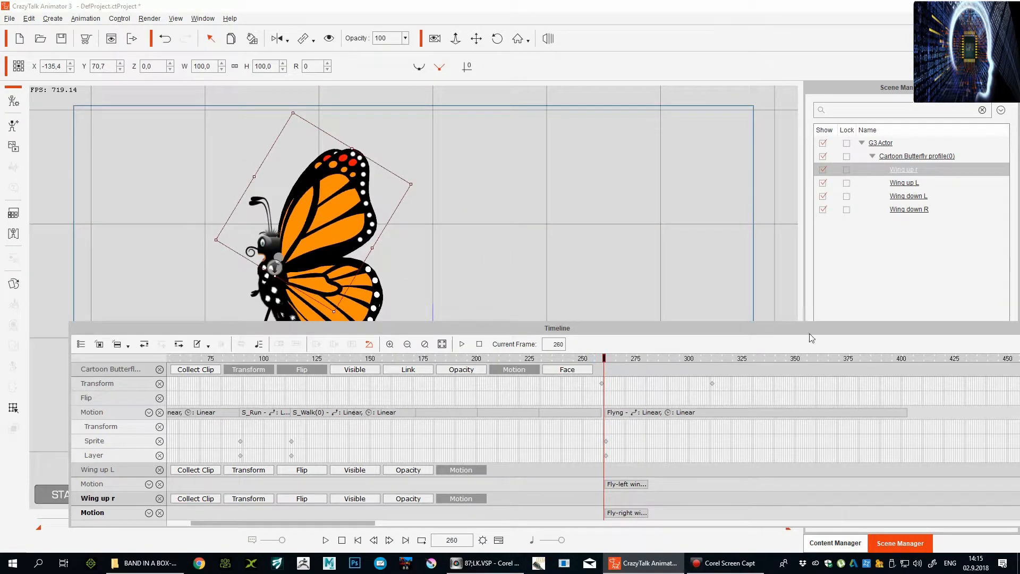
click(910, 197)
right_click(364, 294)
mouse_move(384, 301)
click(498, 326)
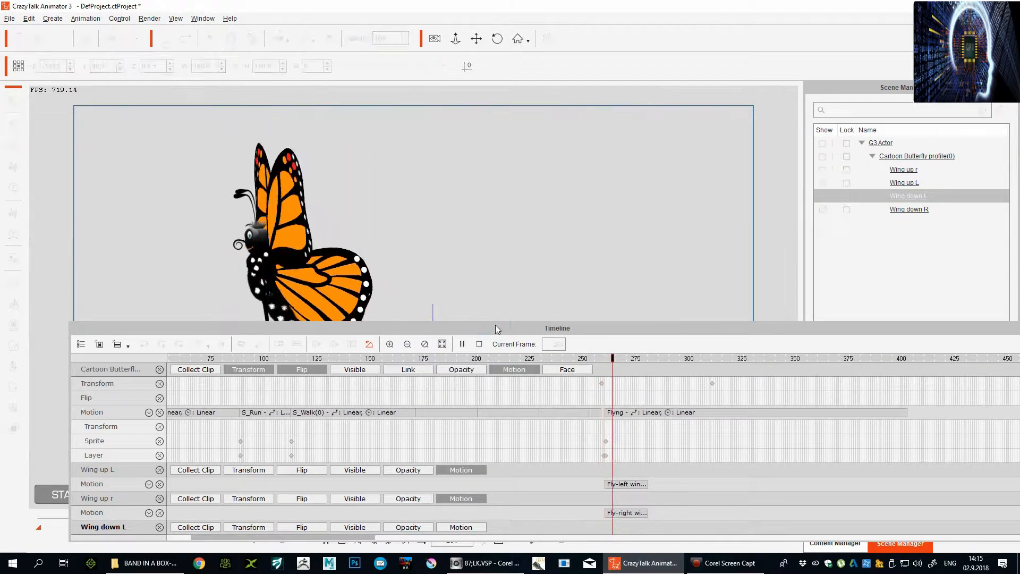
Apply the Right wing down -fly action to Wing down R at about frame 261.
click(348, 275)
right_click(349, 275)
mouse_move(448, 280)
click(498, 296)
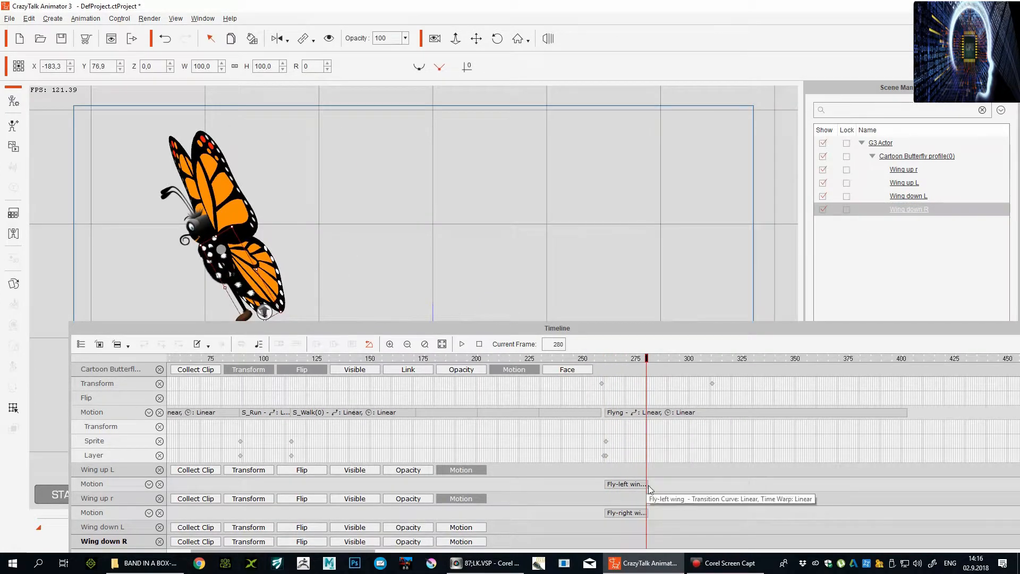
Loop the Fly-left wing, Fly-right wing and Right wing down -fly clips out to about frame 413.
click(648, 485)
drag(649, 514, 929, 512)
drag(662, 326, 570, 124)
click(390, 338)
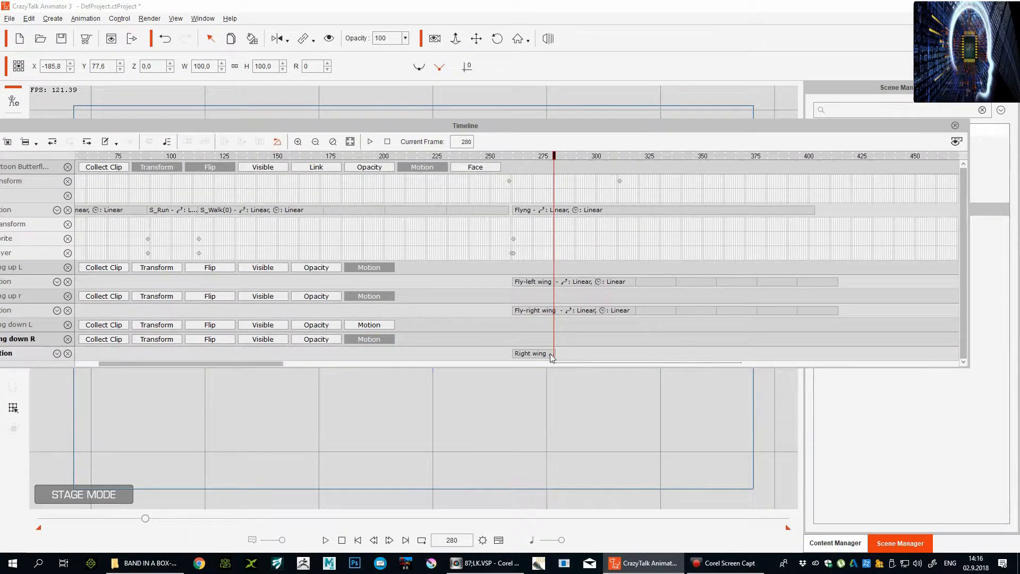
drag(553, 357, 643, 359)
Show Wing down L's Motion track, loop its clip to the same length and align it with the other wing clips.
click(369, 325)
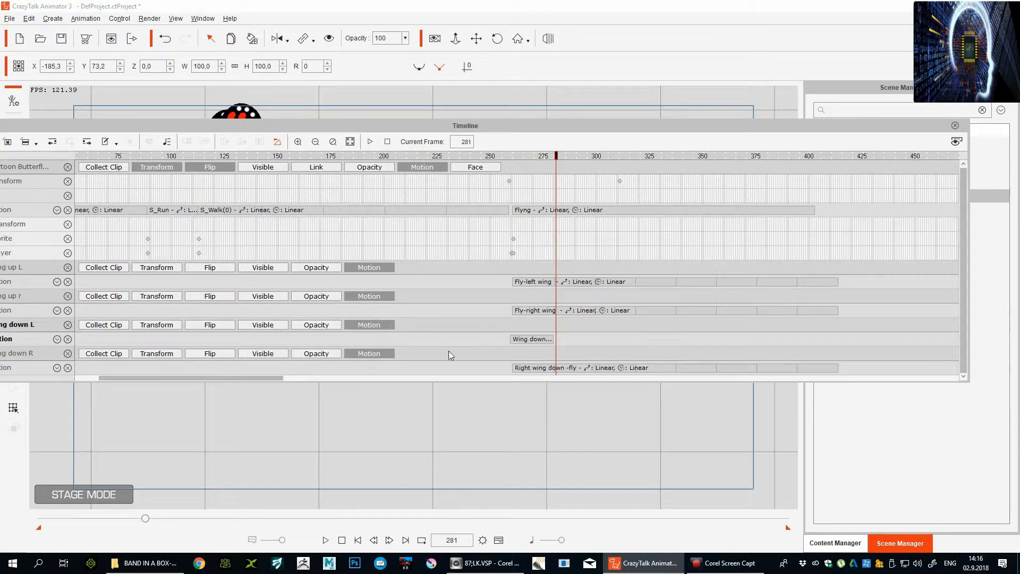
drag(556, 128, 572, 177)
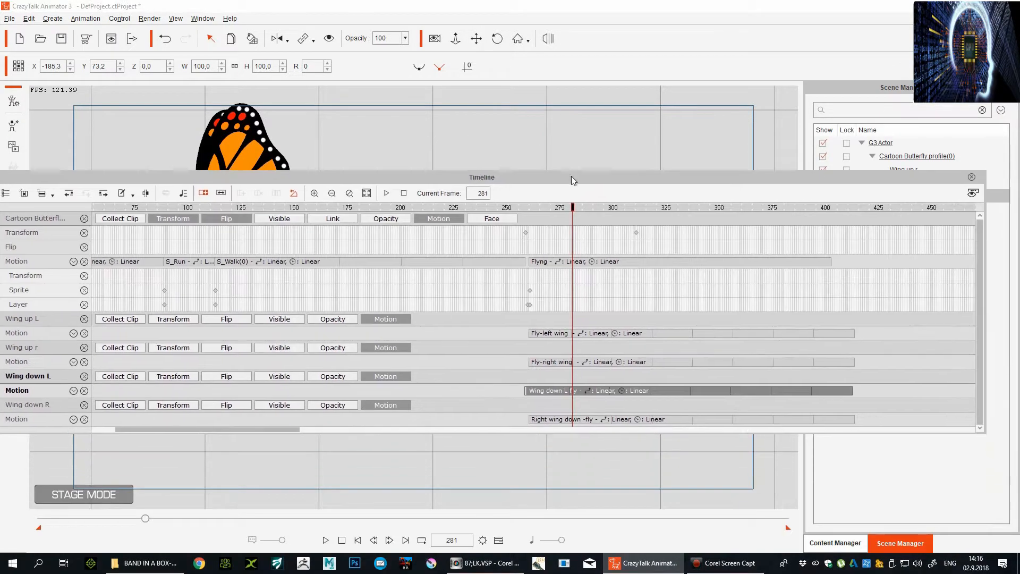
click(882, 331)
drag(812, 389, 816, 388)
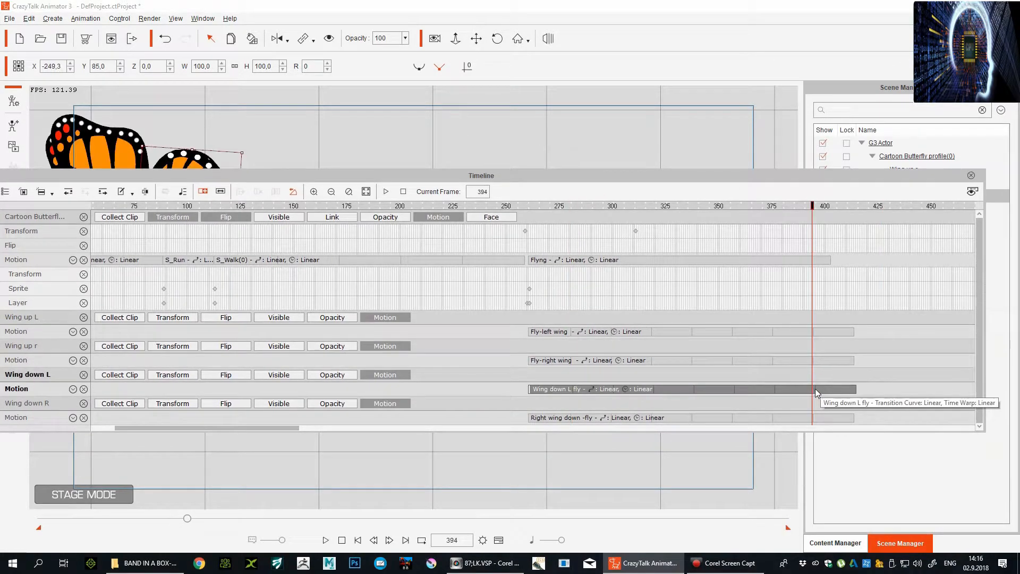
Close the timeline and play the whole animation from the first frame to review the wing flapping.
click(507, 206)
drag(429, 174, 453, 323)
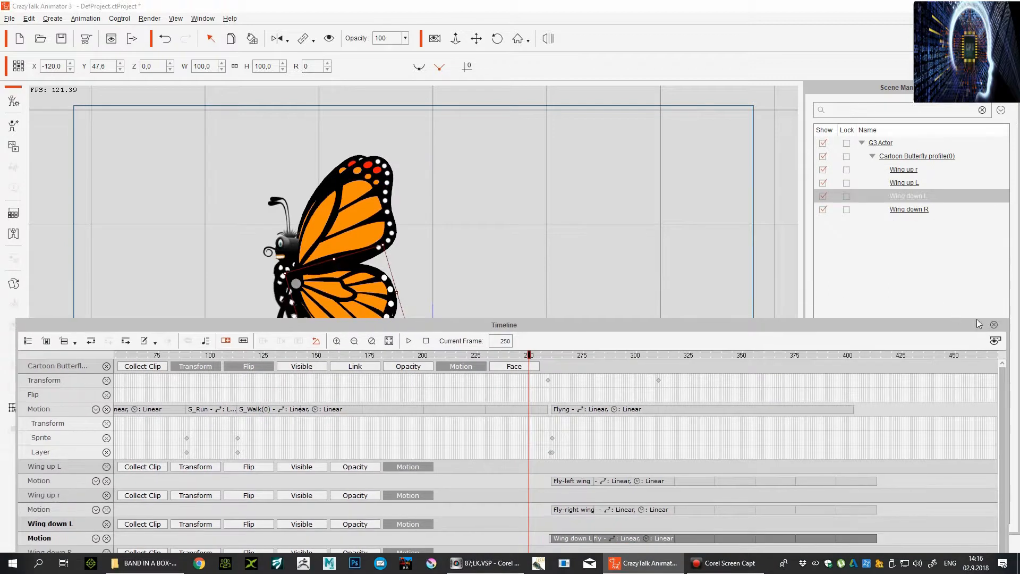
click(994, 323)
click(342, 540)
click(326, 540)
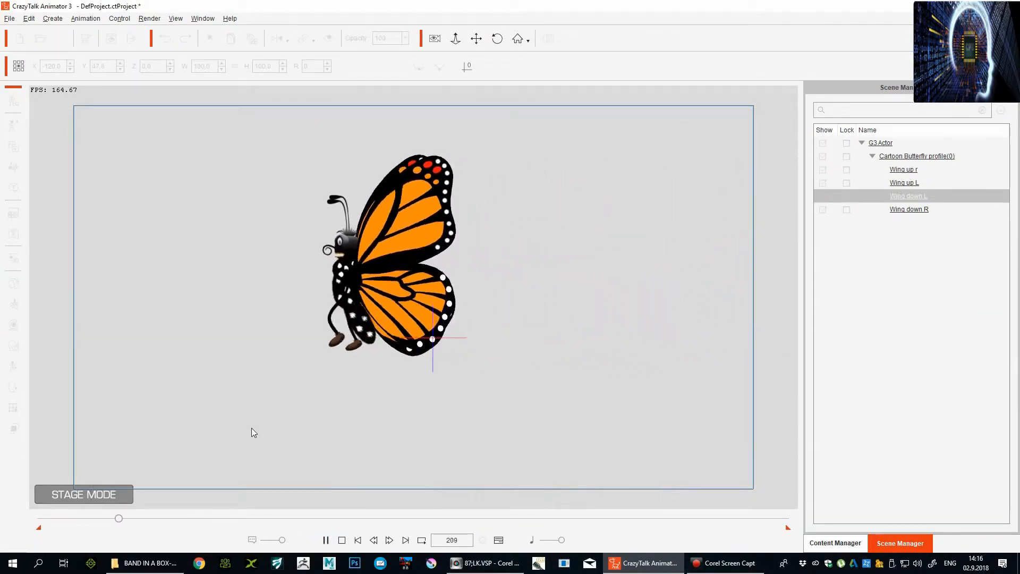
key(space)
Reopen the timeline, clear the listed tracks, and show only the butterfly's Motion track.
click(498, 540)
drag(327, 322, 628, 114)
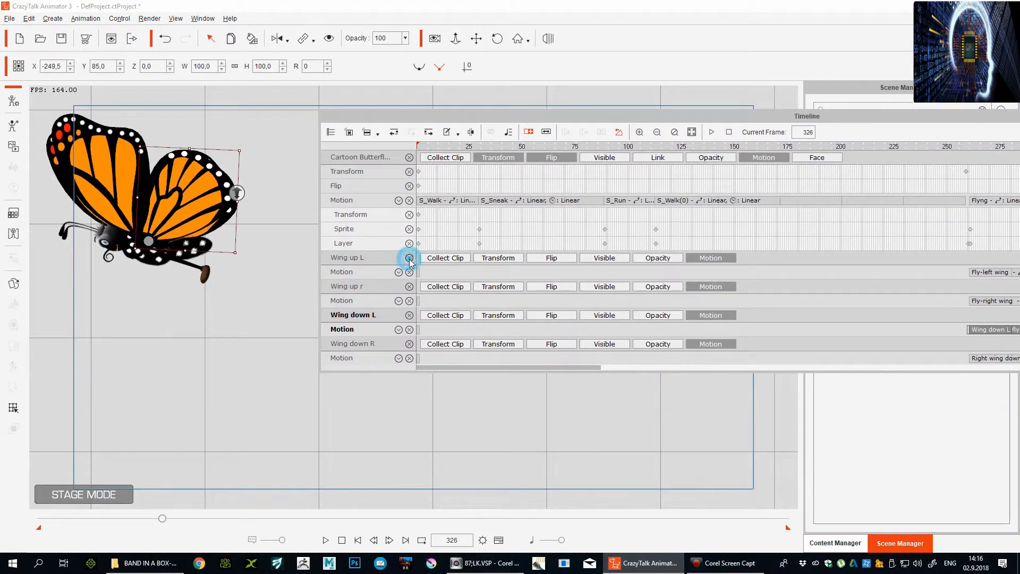
click(410, 258)
click(409, 201)
click(409, 157)
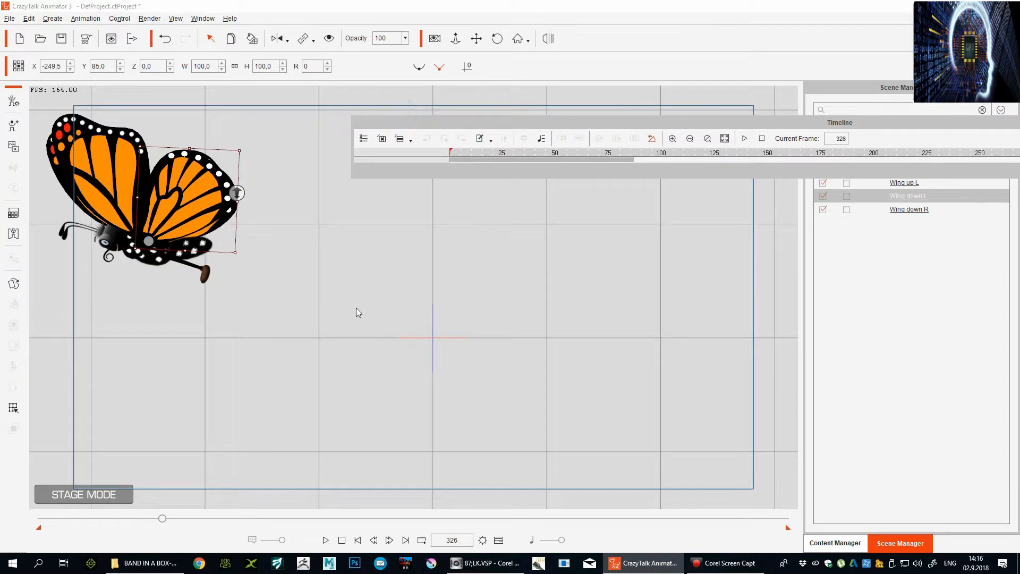
click(164, 261)
click(788, 164)
drag(774, 127, 591, 67)
Play back the transition from the S_Walk clip to the Flyng clip and go to frame 263.
drag(813, 91, 827, 92)
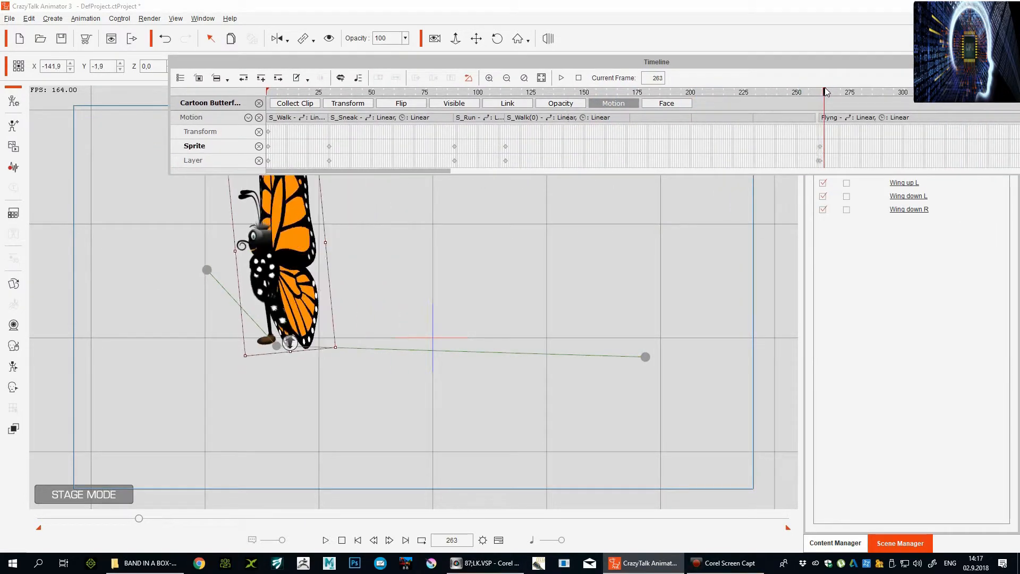
click(819, 119)
click(796, 94)
key(space)
key(space)
drag(810, 93, 825, 93)
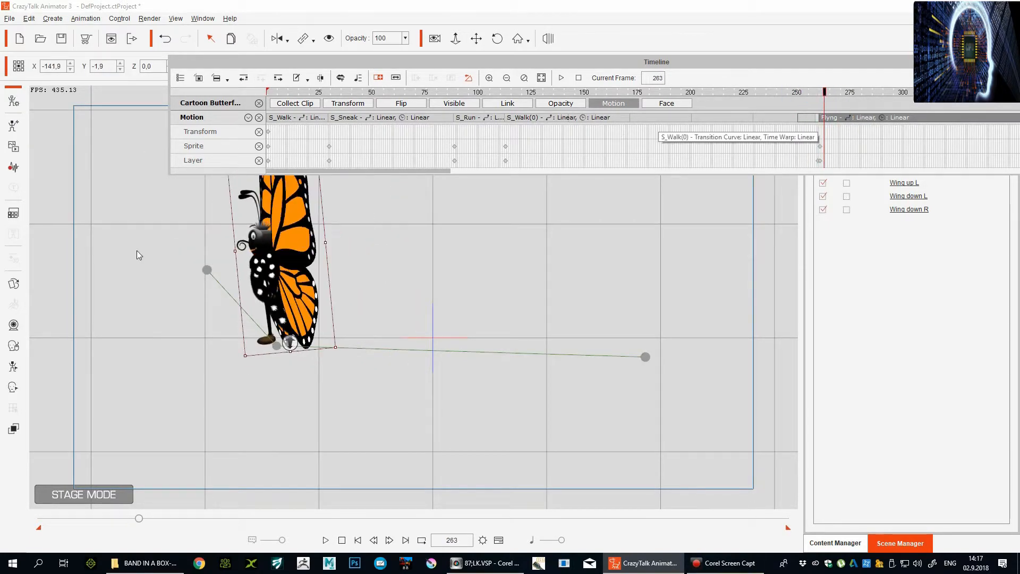
Open the 2D Motion Key Editor and pose the LThigh bone at frame 263 and the LShank bone at frame 267.
click(18, 367)
drag(683, 119, 796, 213)
scroll(713, 339, down, 3)
click(723, 366)
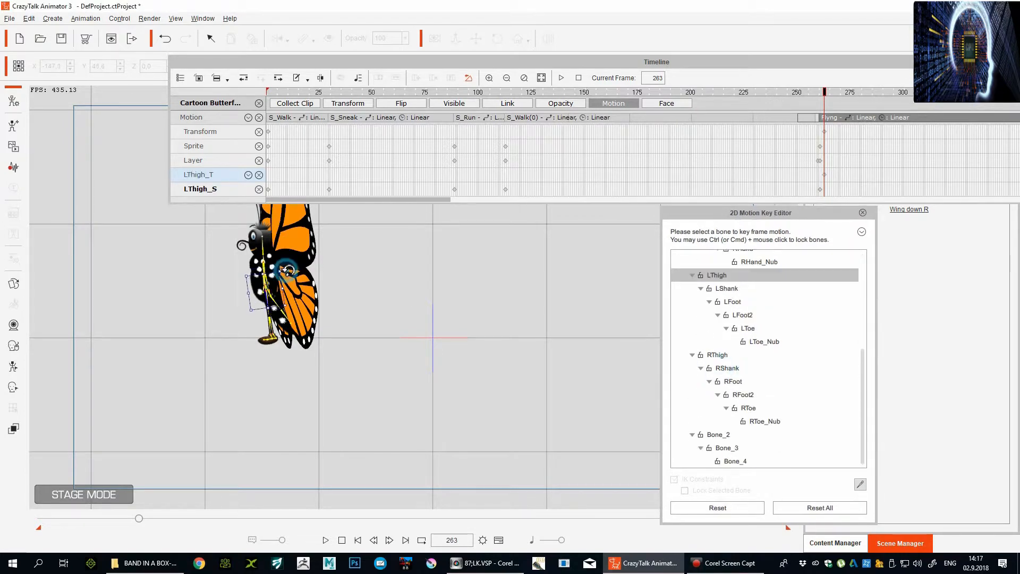
drag(827, 94, 833, 94)
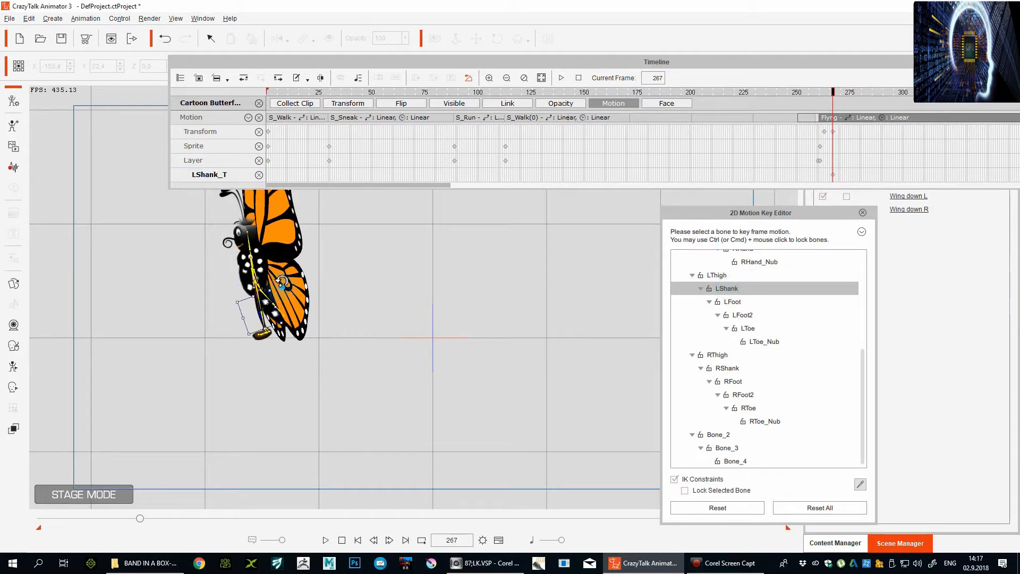
Key the butterfly's RFoot2 bone pose at frame 283 and about frame 299.
click(727, 368)
drag(818, 92, 915, 93)
click(743, 395)
drag(884, 131, 901, 134)
mouse_move(857, 92)
mouse_down()
mouse_move(923, 93)
mouse_move(868, 94)
mouse_up()
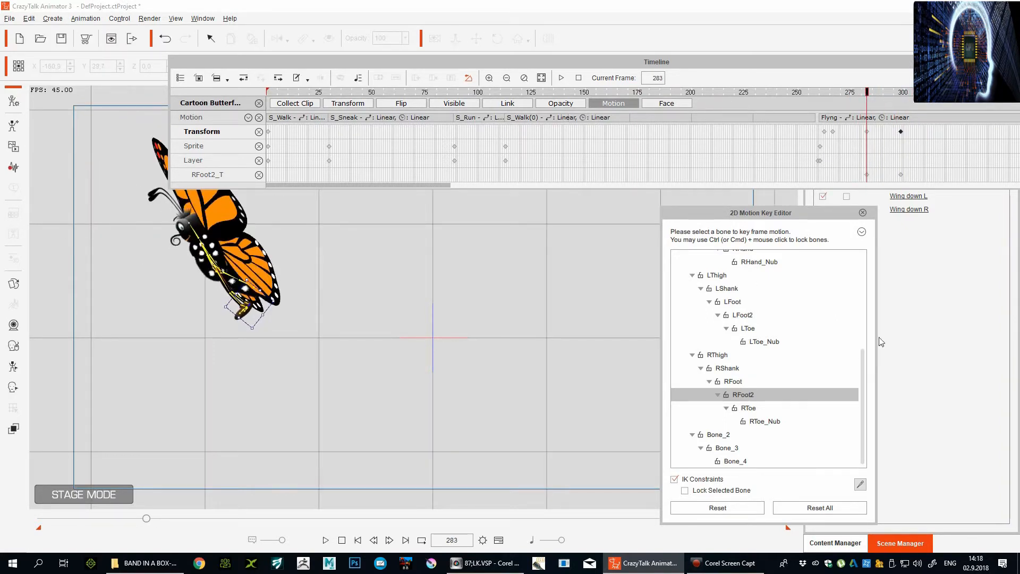
Key the LFoot2 bone pose at frame 283 and about frame 298, and play back the leg movement.
click(744, 315)
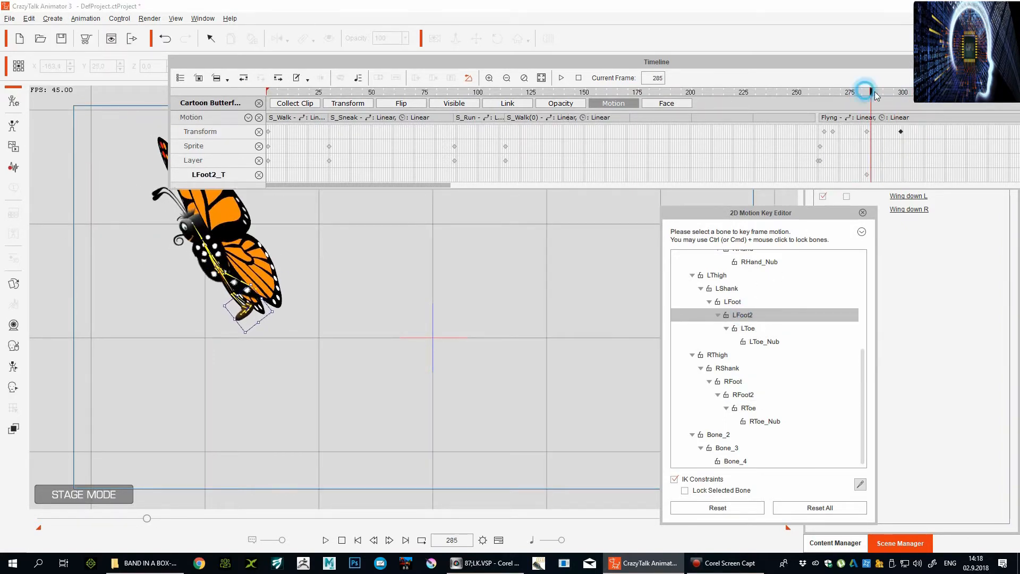
drag(861, 91, 899, 92)
click(815, 93)
key(space)
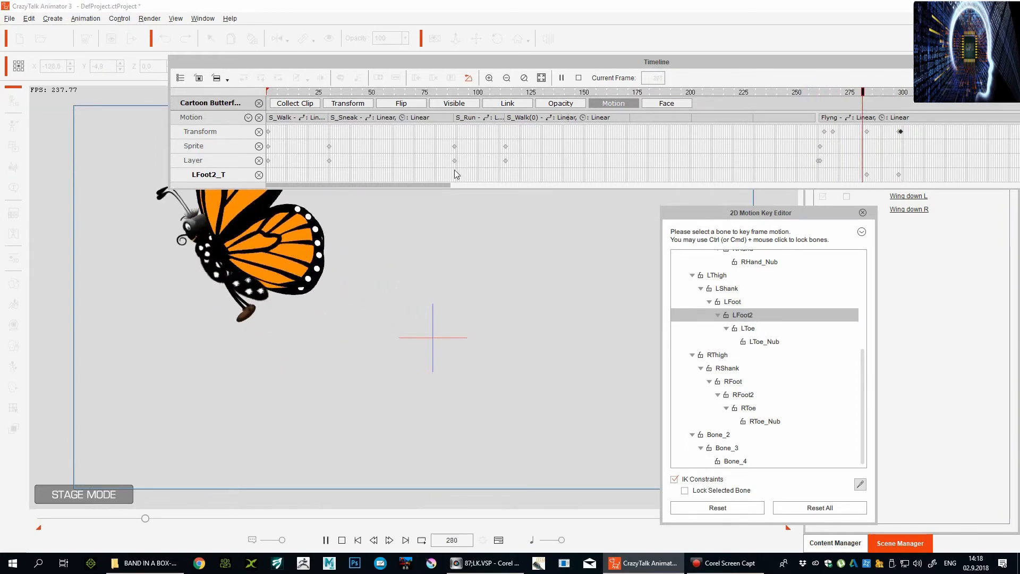
key(space)
Pose the butterfly's Head bone at frames 291 and 304, and play back the flight.
click(829, 92)
drag(829, 93, 884, 103)
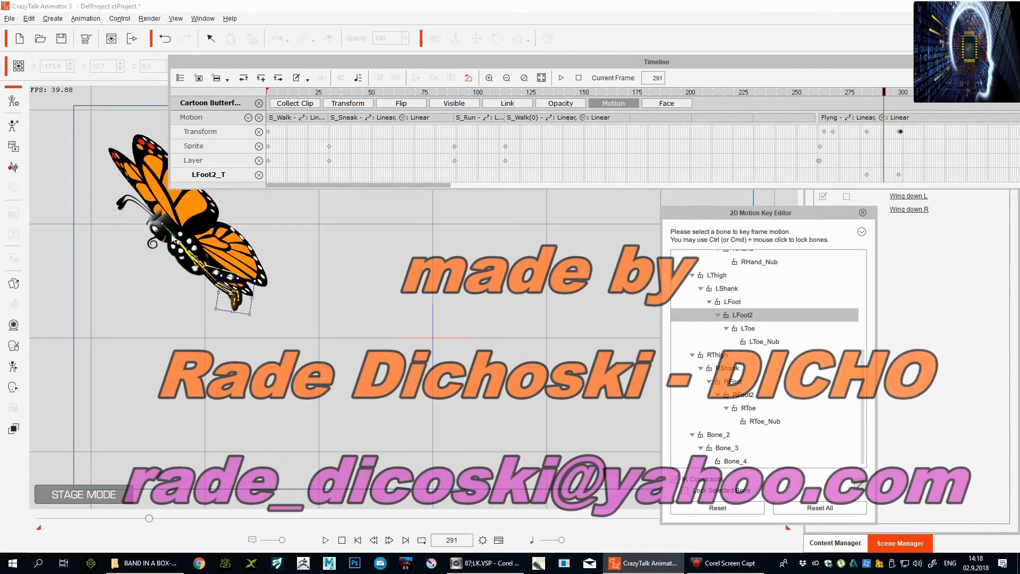
scroll(766, 346, up, 5)
click(704, 269)
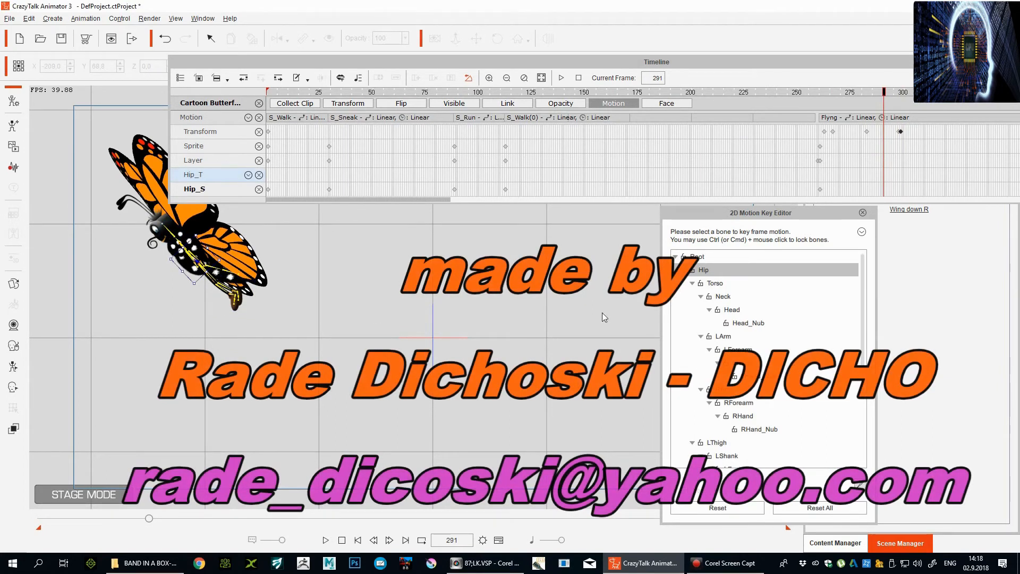
click(732, 310)
drag(889, 94, 912, 96)
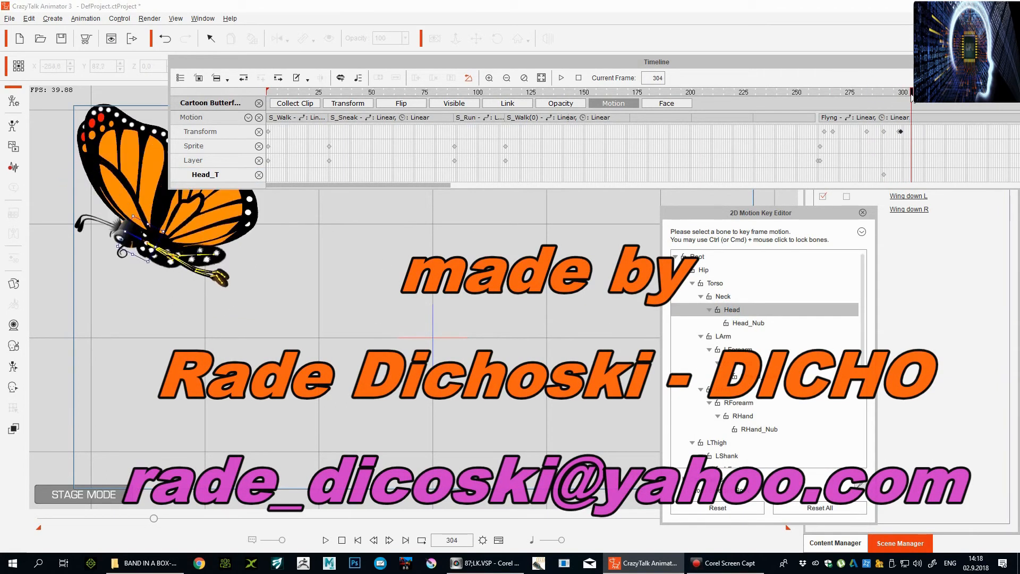
key(space)
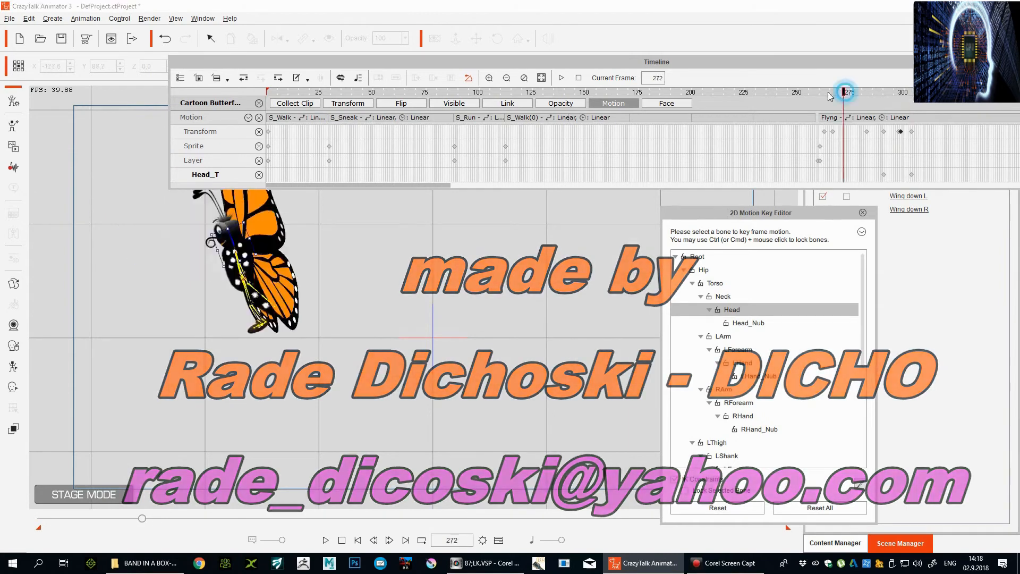